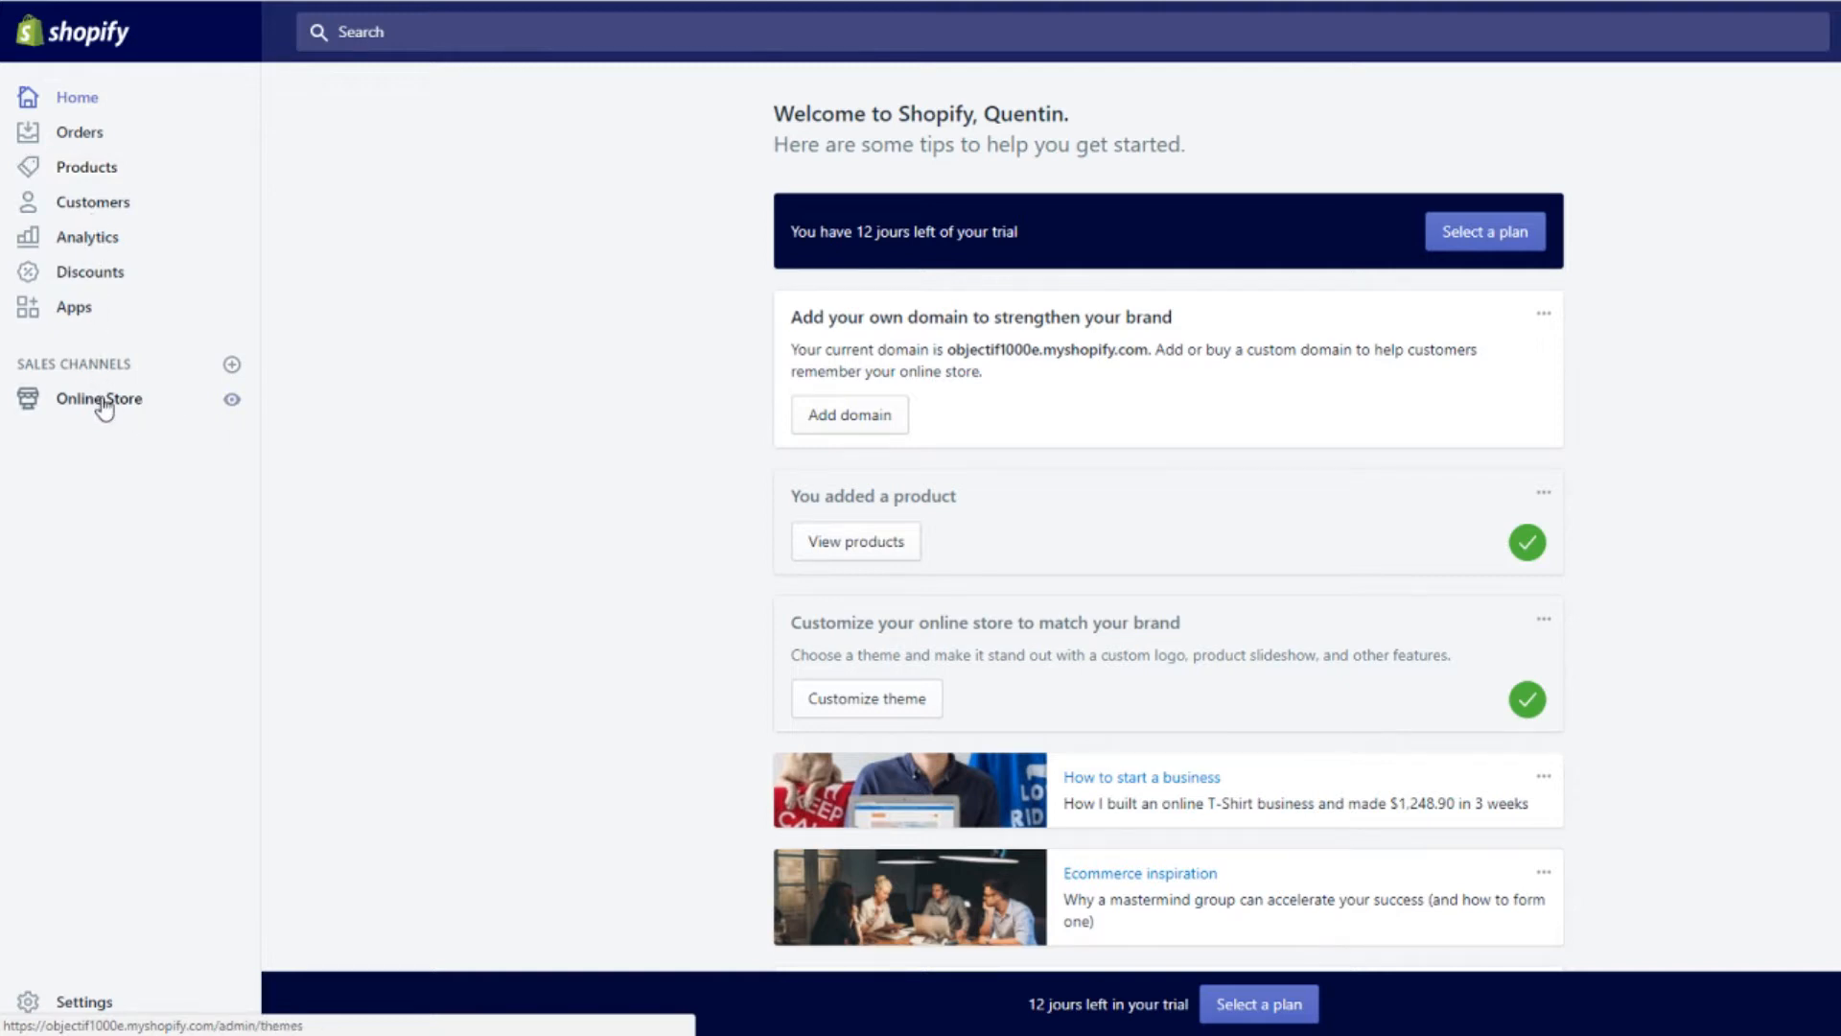
Look up the domain panda-world on the online store's domain purchase page and buy panda-world.fr.
click(104, 399)
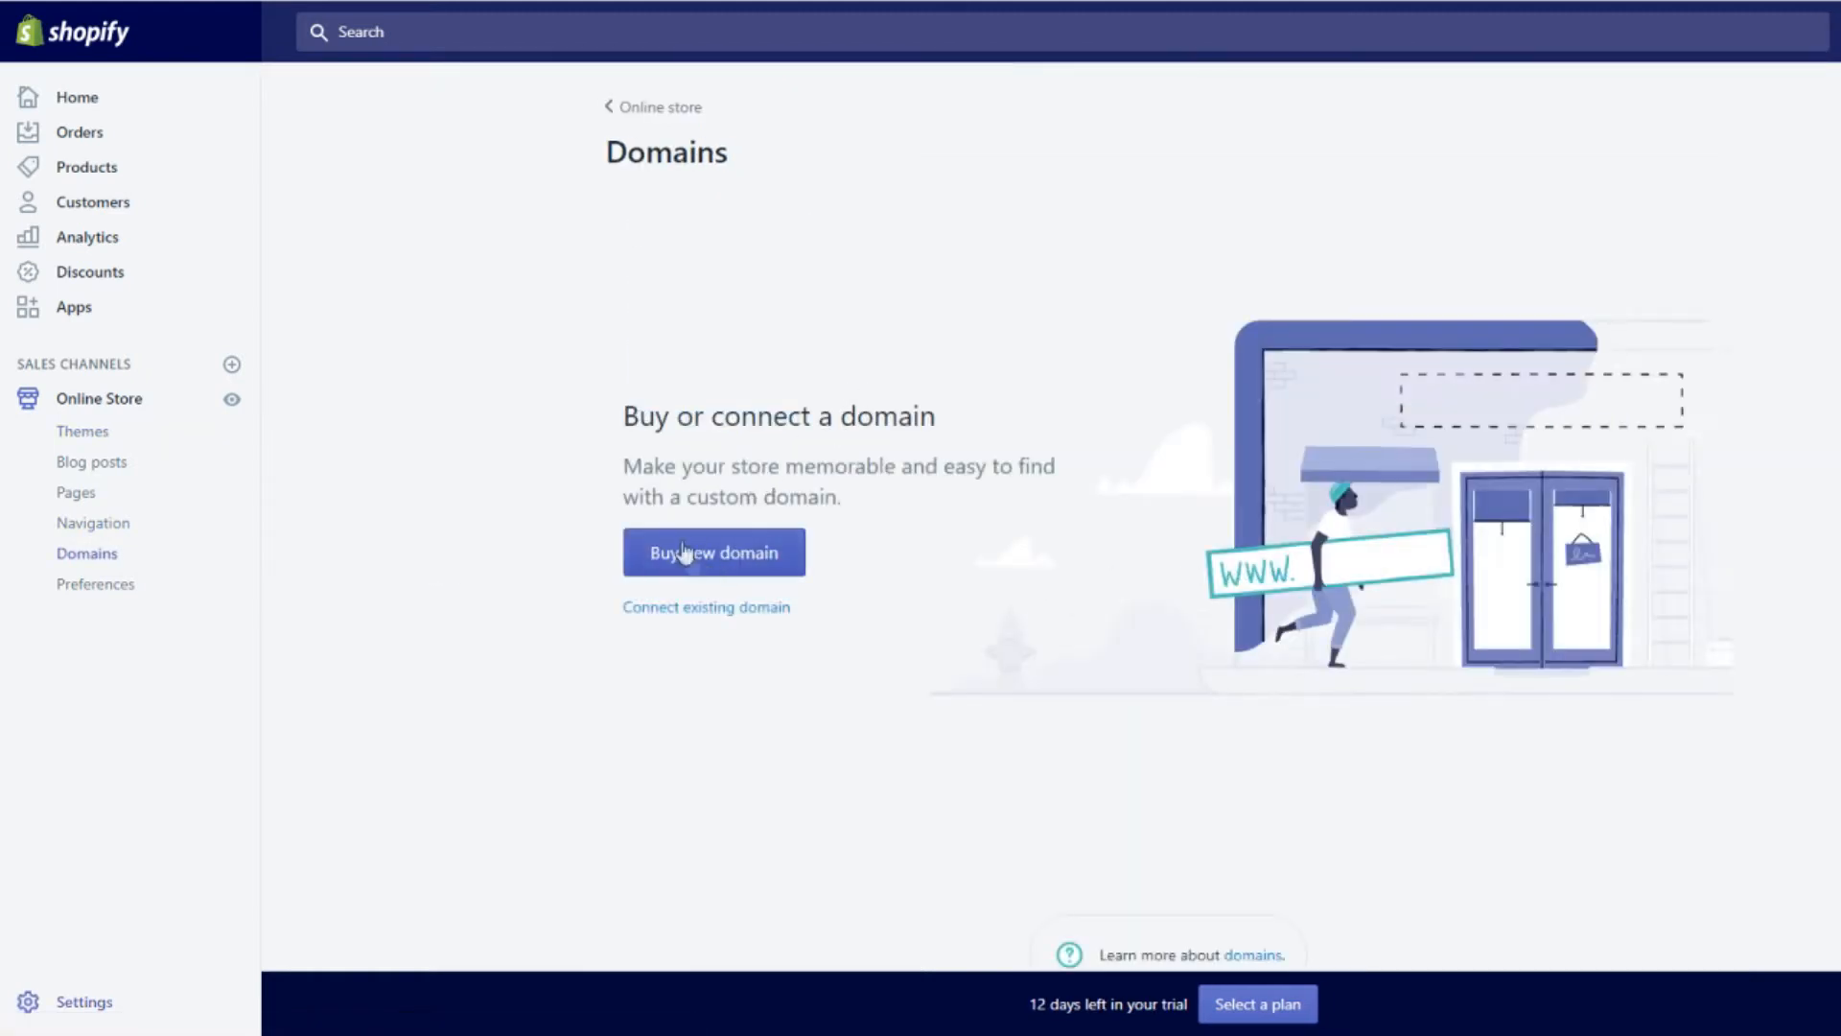
click(723, 568)
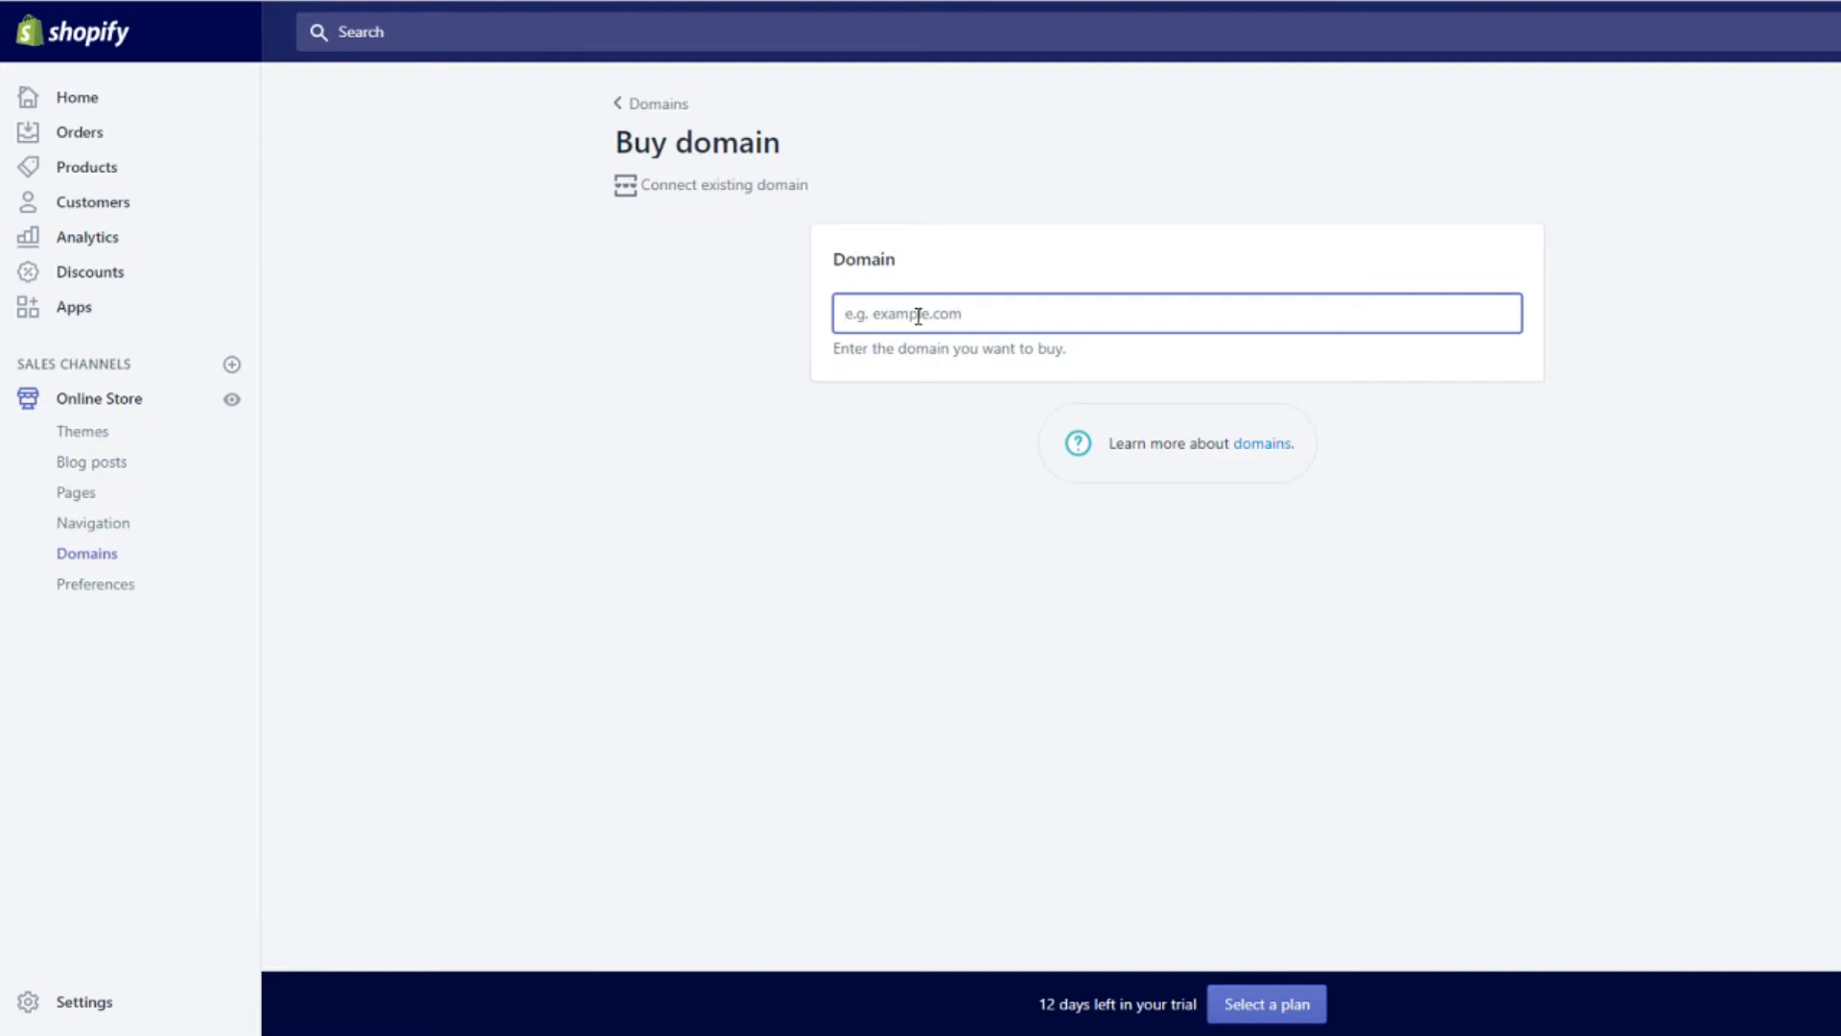
text(panda-)
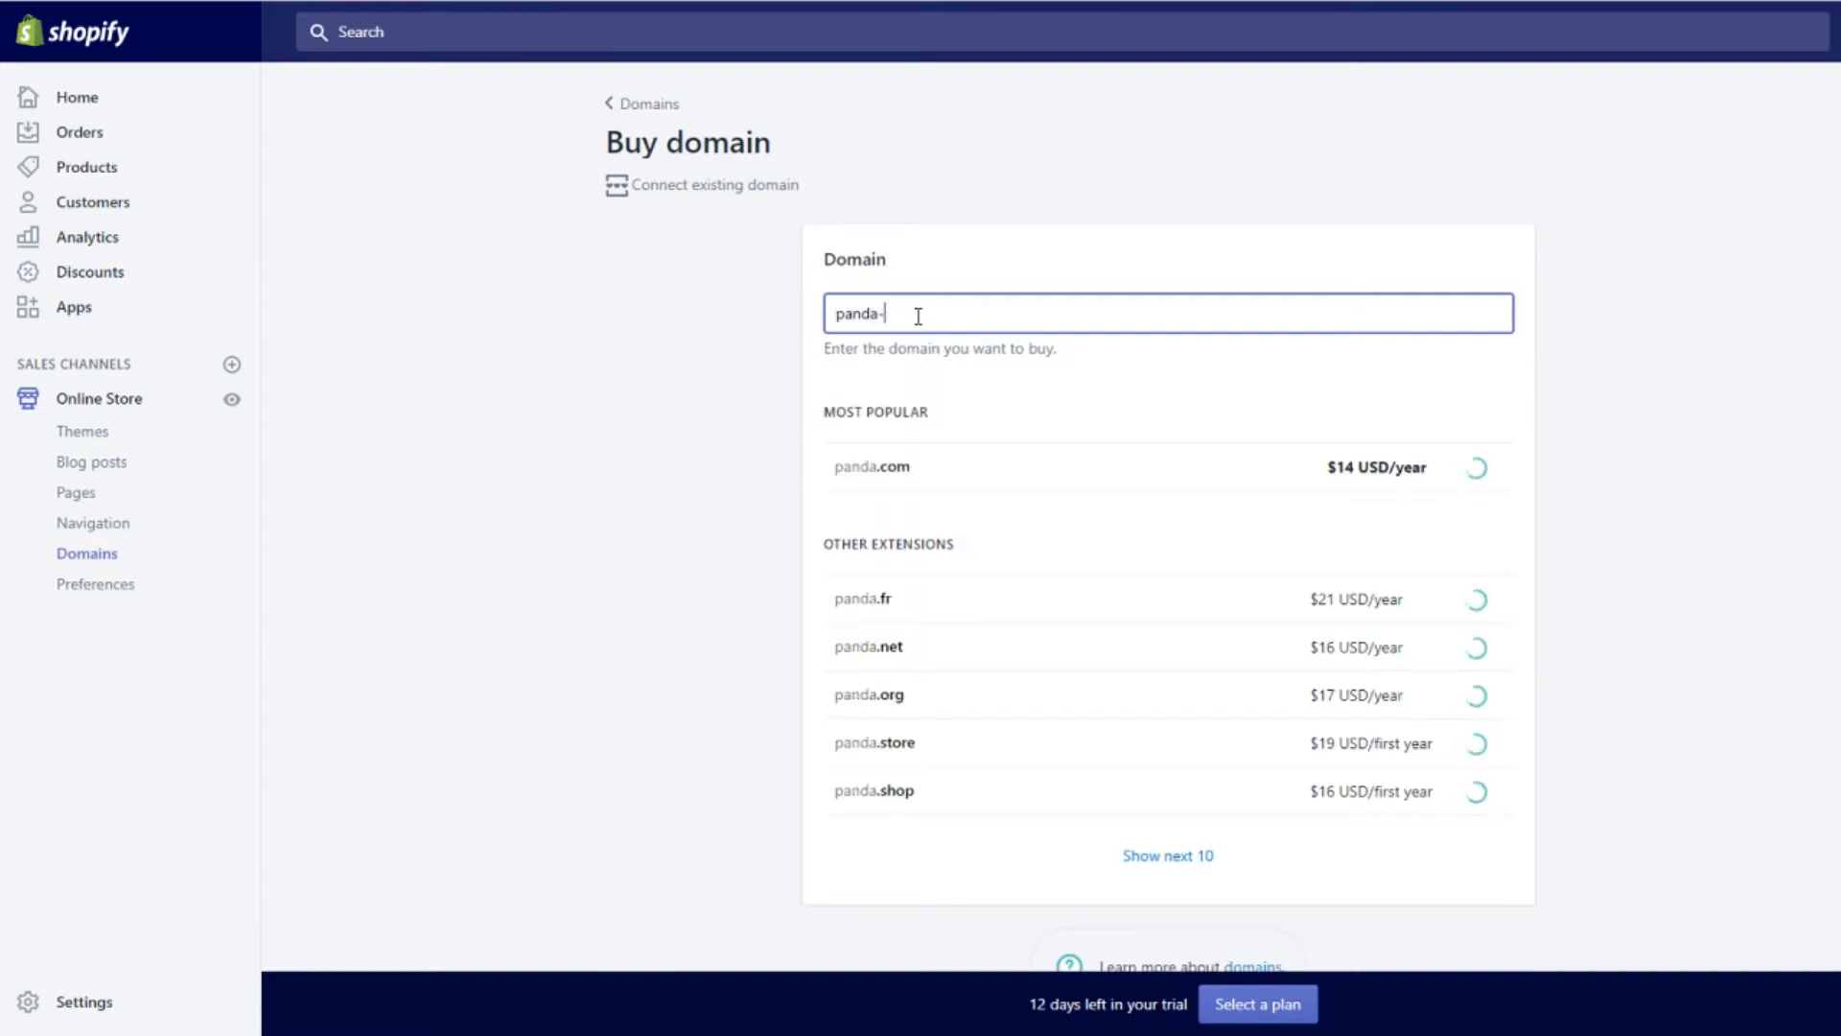
text(world)
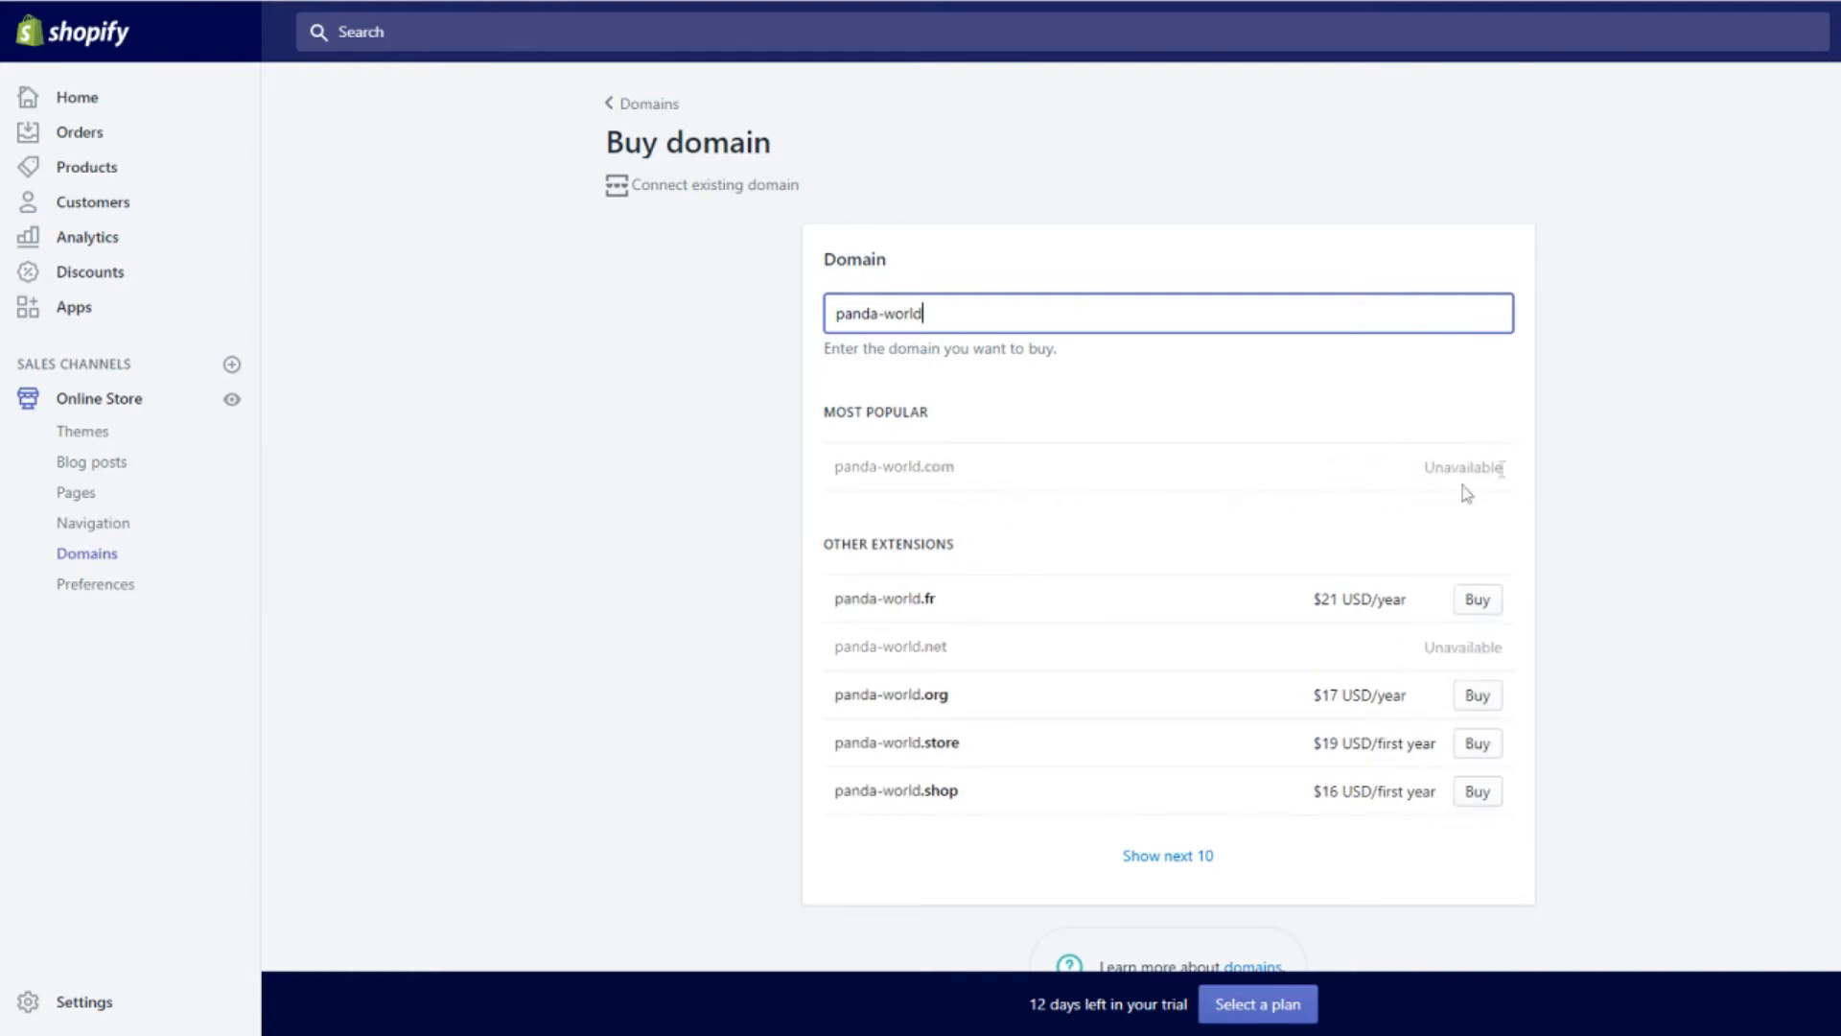
click(1478, 604)
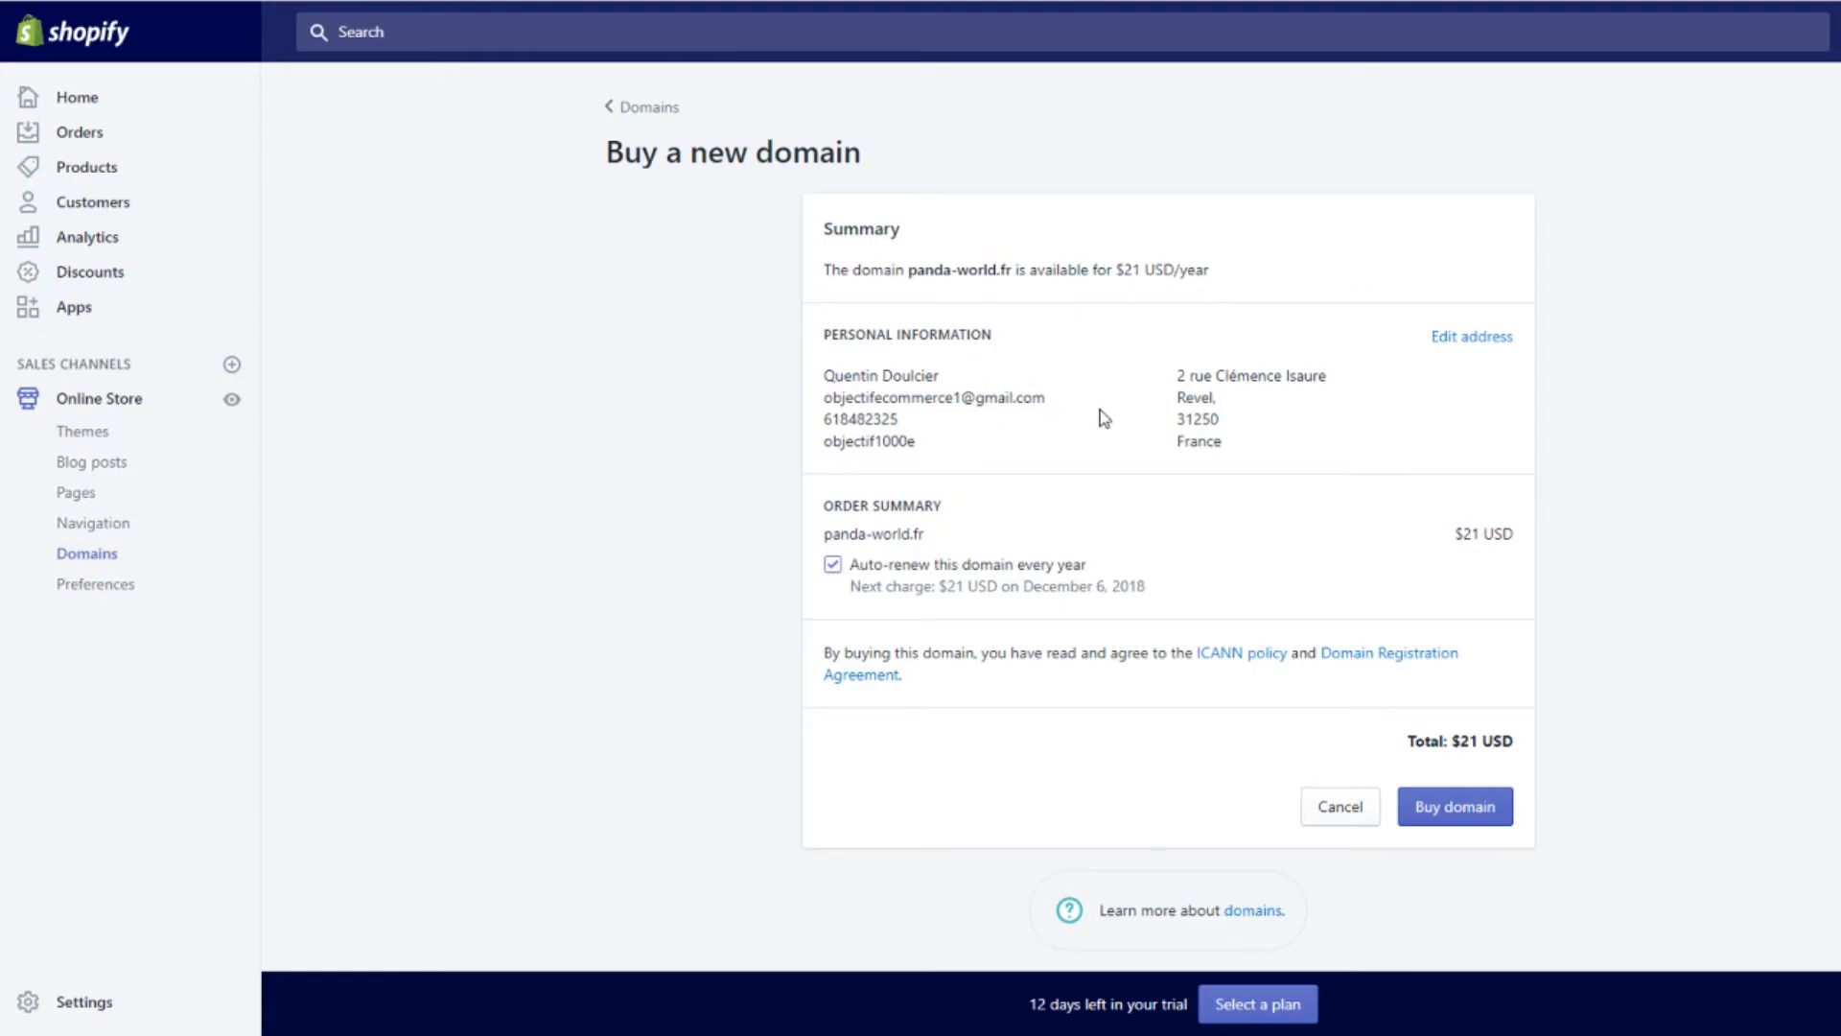
click(1450, 810)
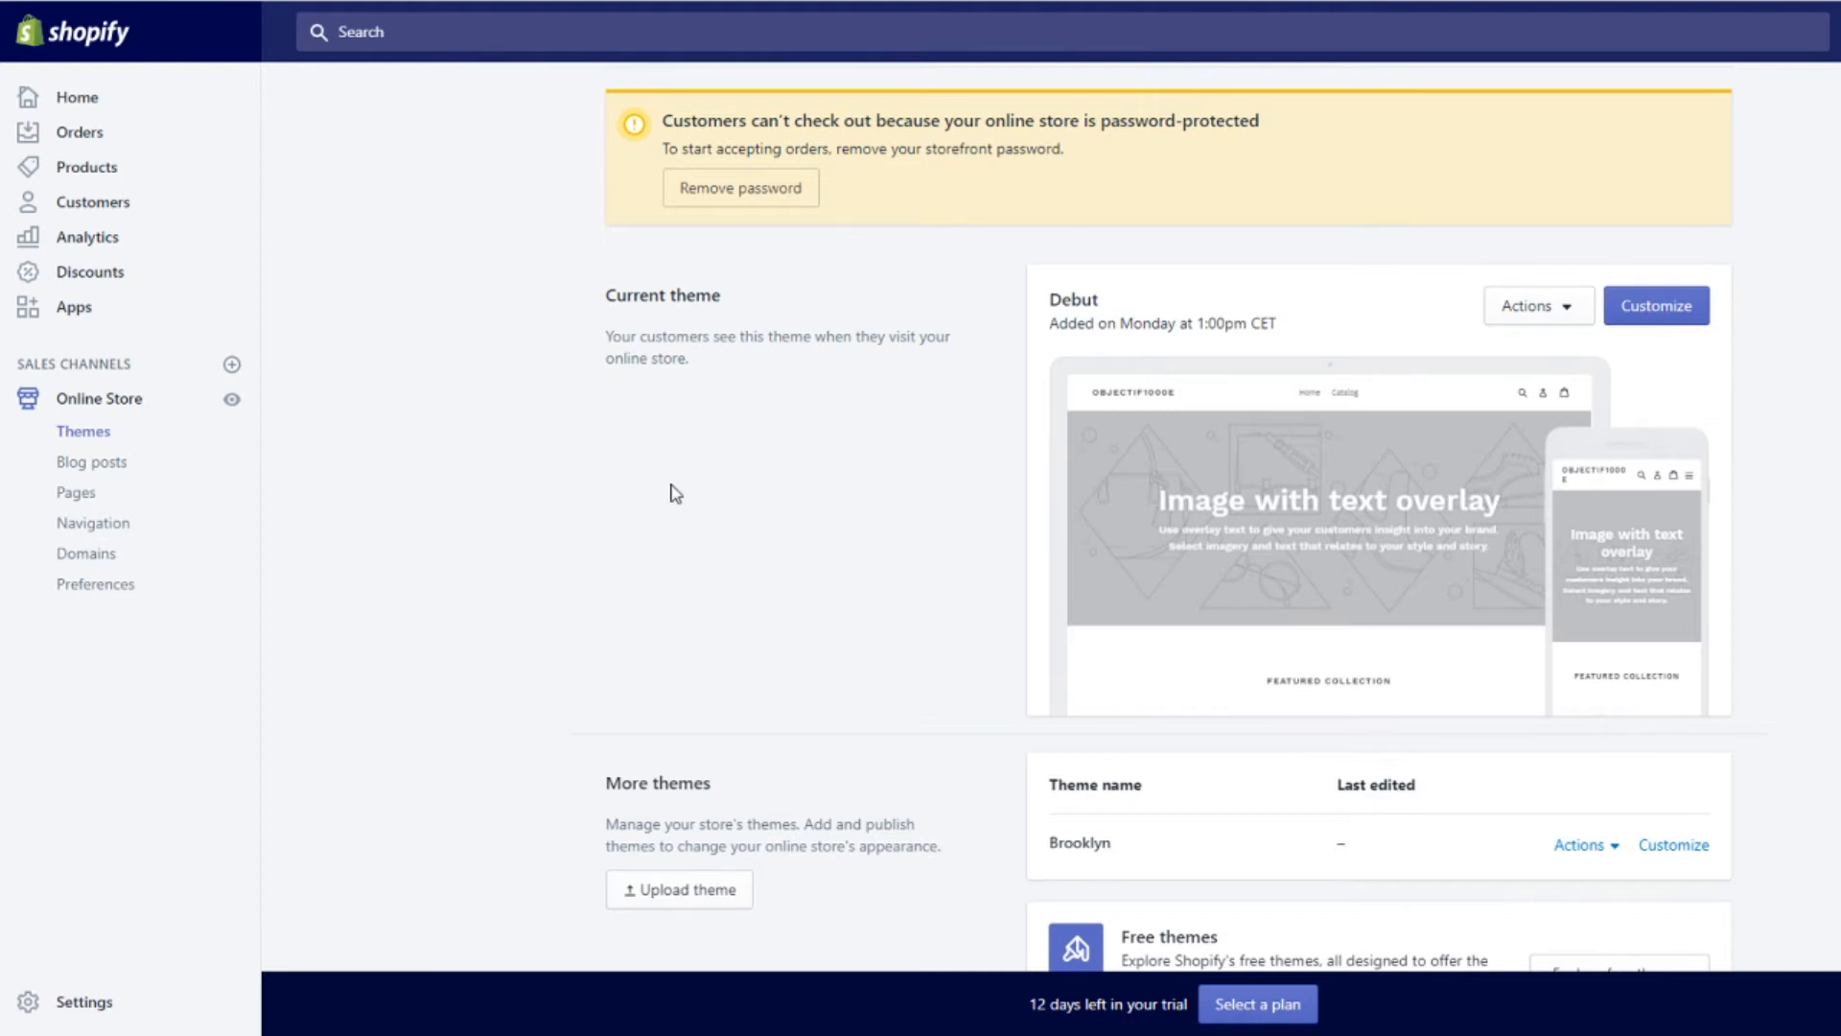
Customize the Debut theme's Slideshow section by removing its second image slide, and expand the remaining slide's settings.
scroll(421, 368, up, 2)
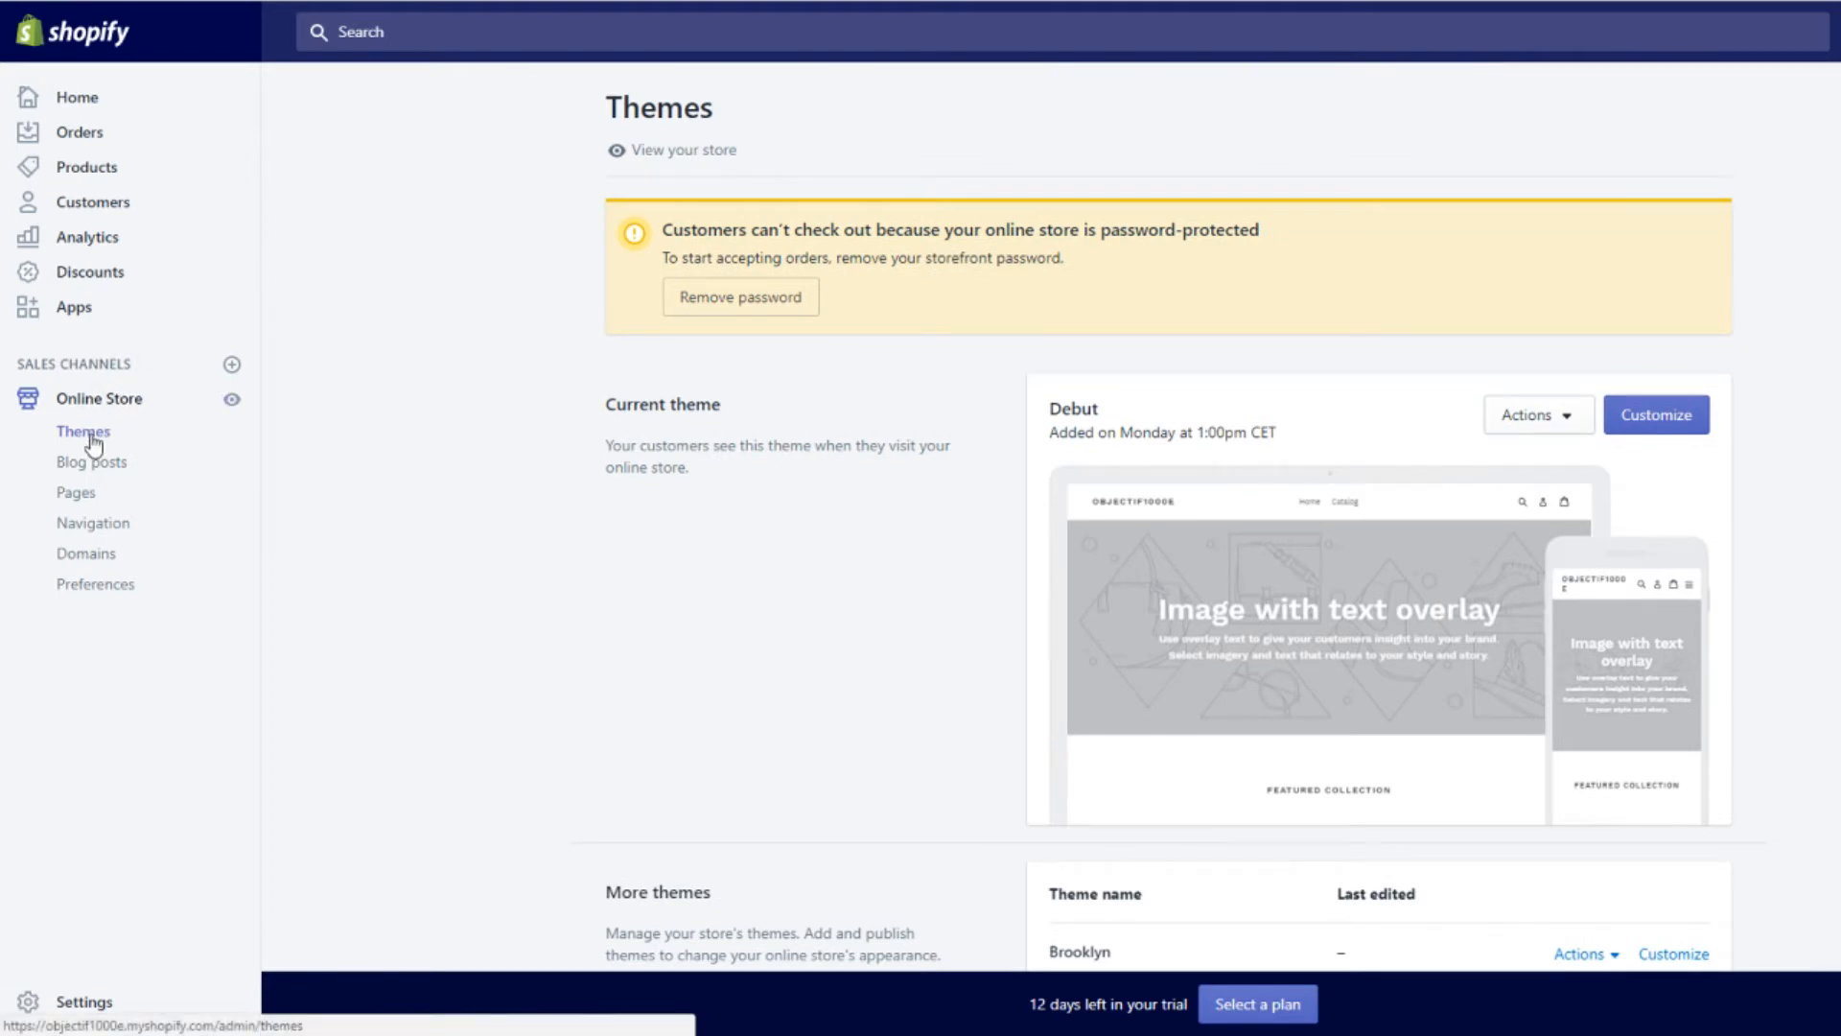
click(1649, 420)
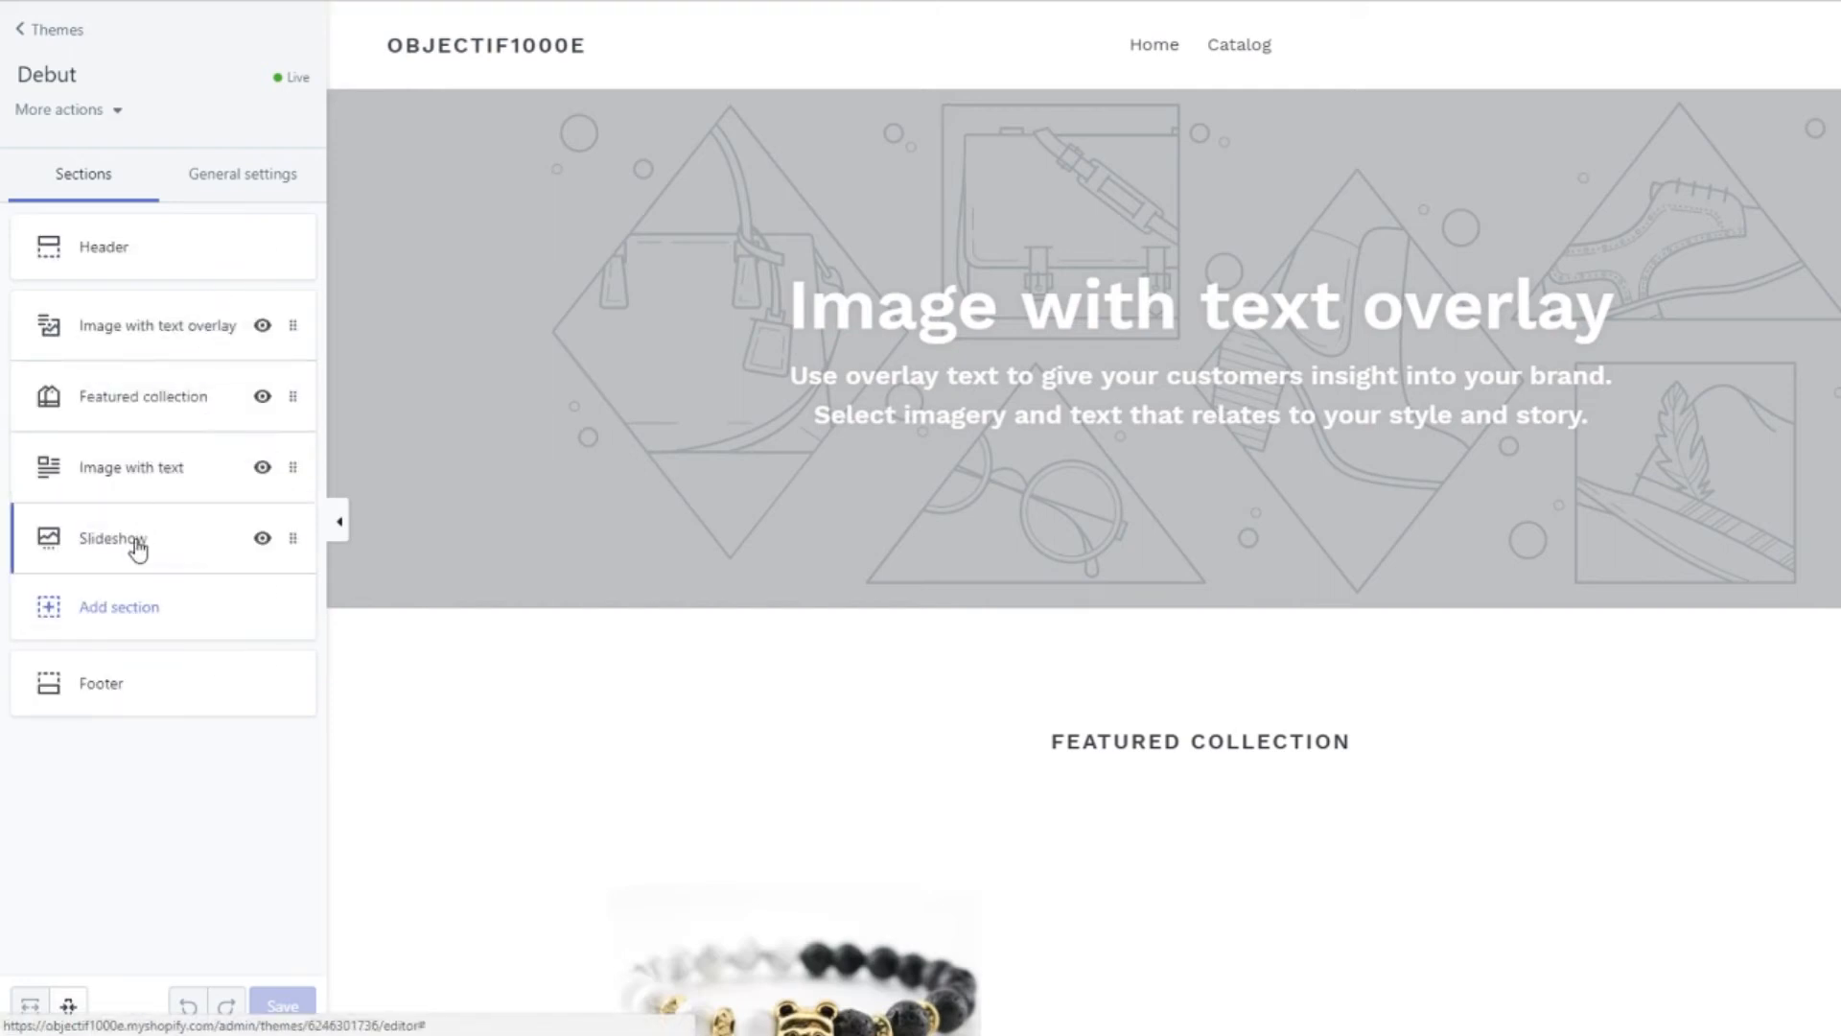
click(149, 543)
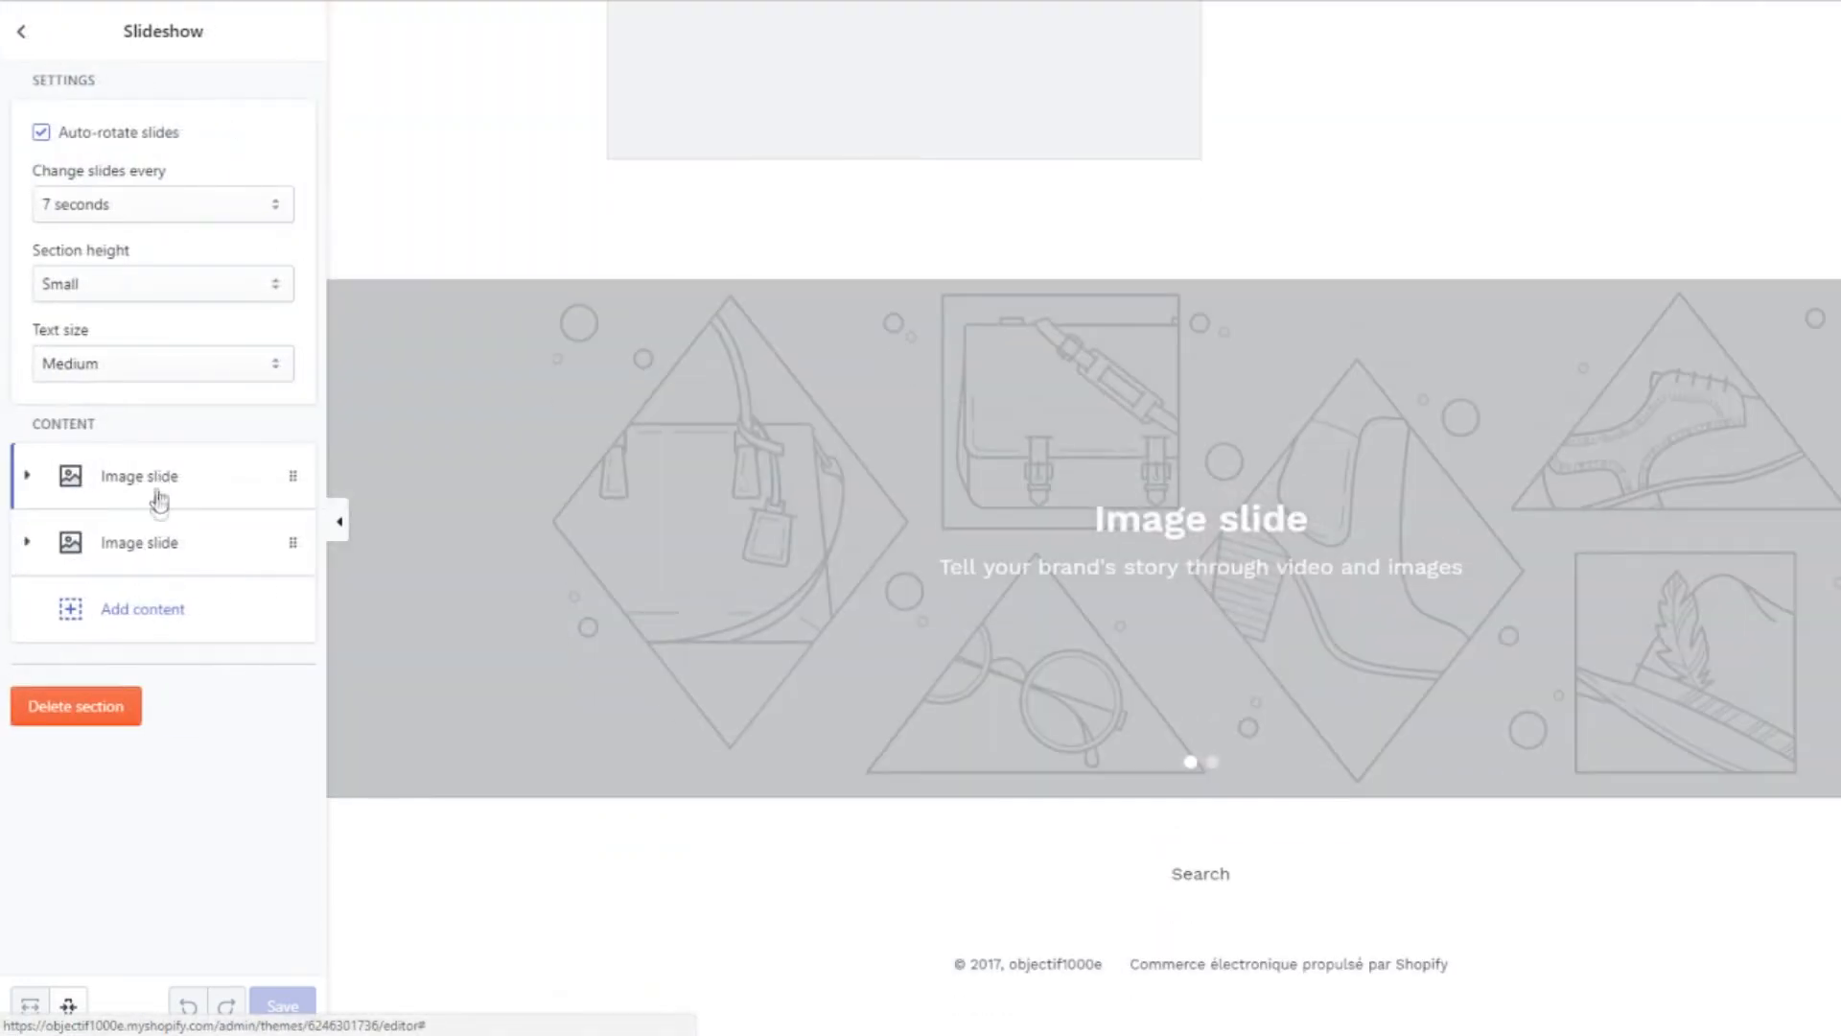
click(209, 544)
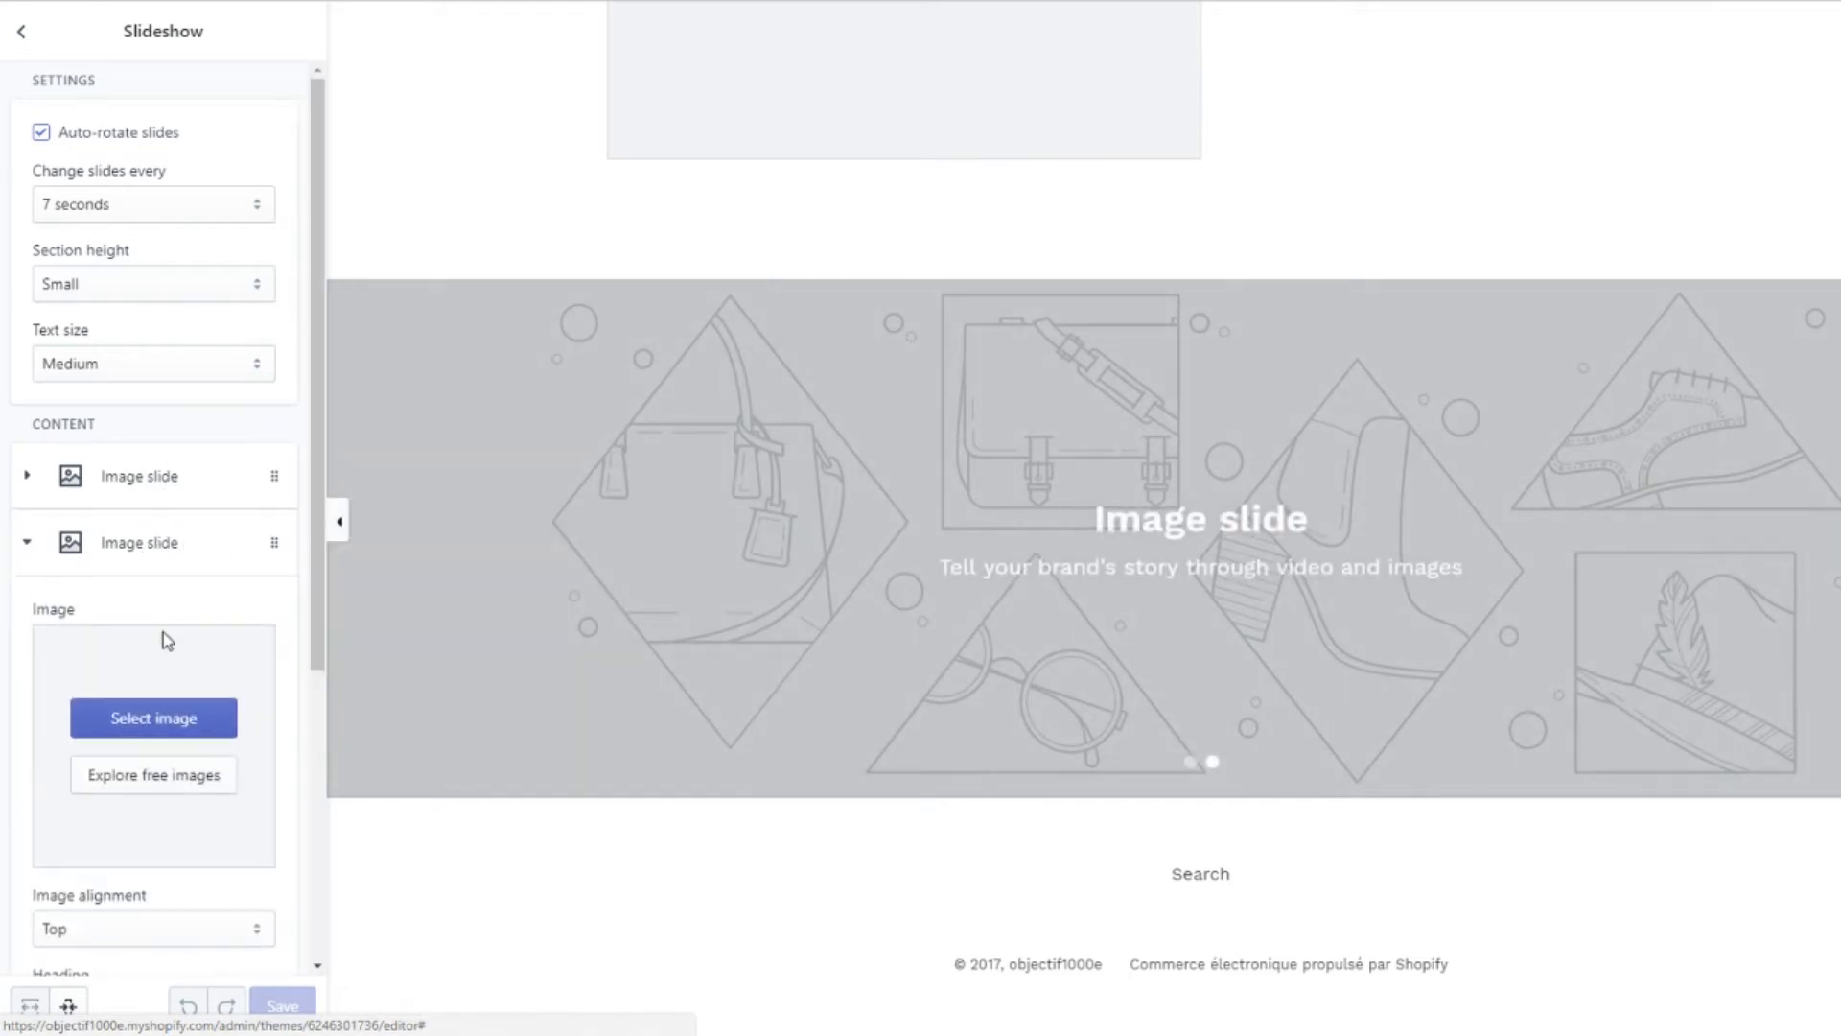
scroll(163, 638, down, 5)
click(85, 782)
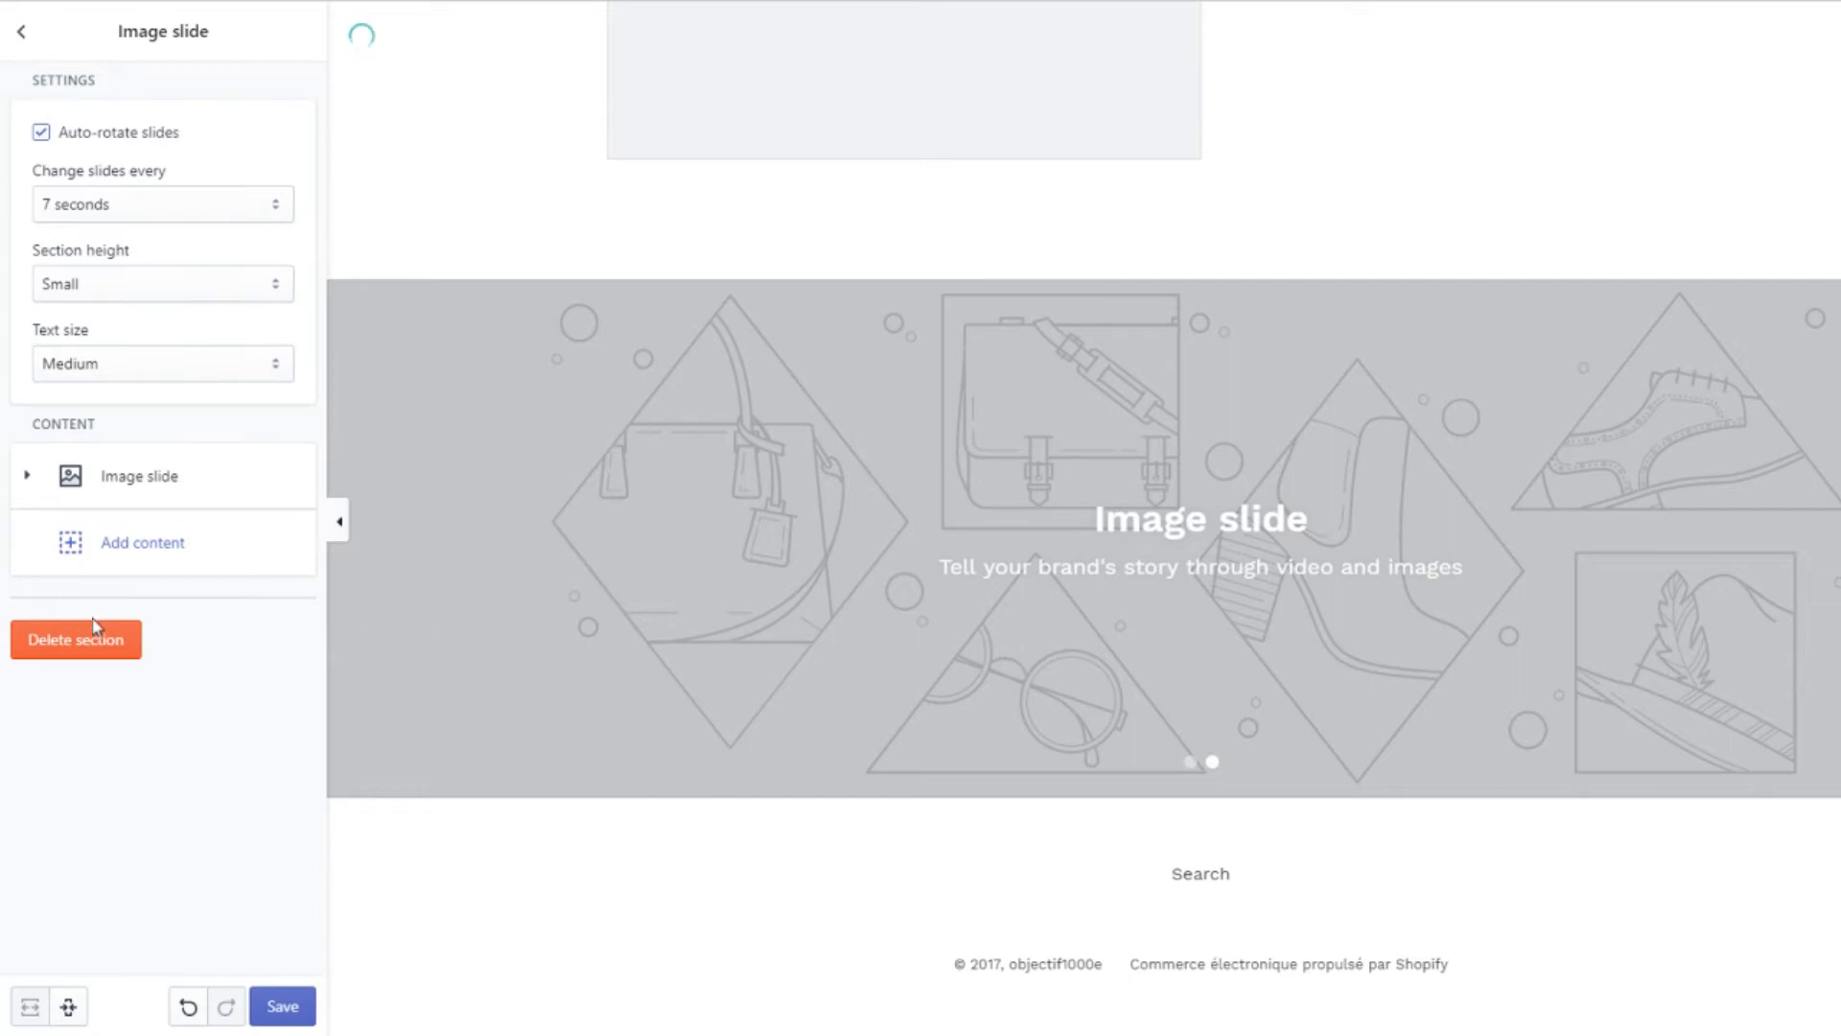
click(165, 491)
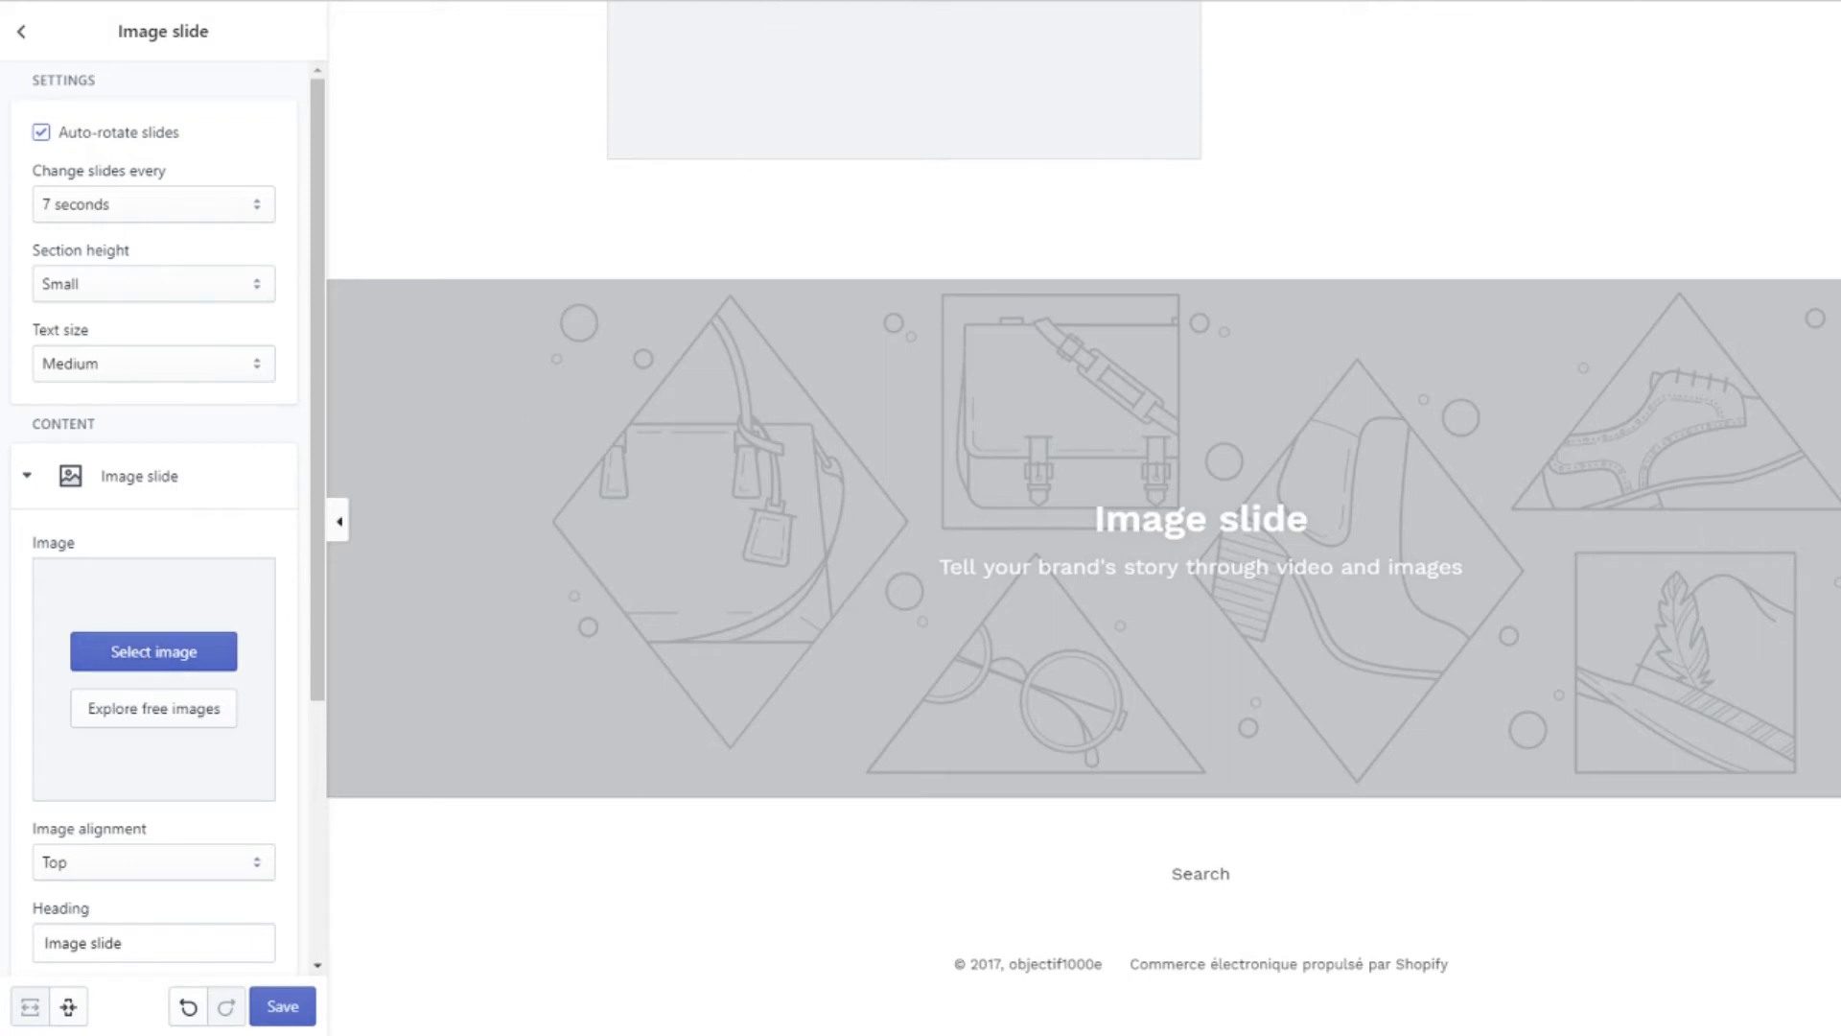
Switch to Google Images, restrict the panda image results to the usage right "Réutilisation autorisée", and browse them.
key(ctrl+t)
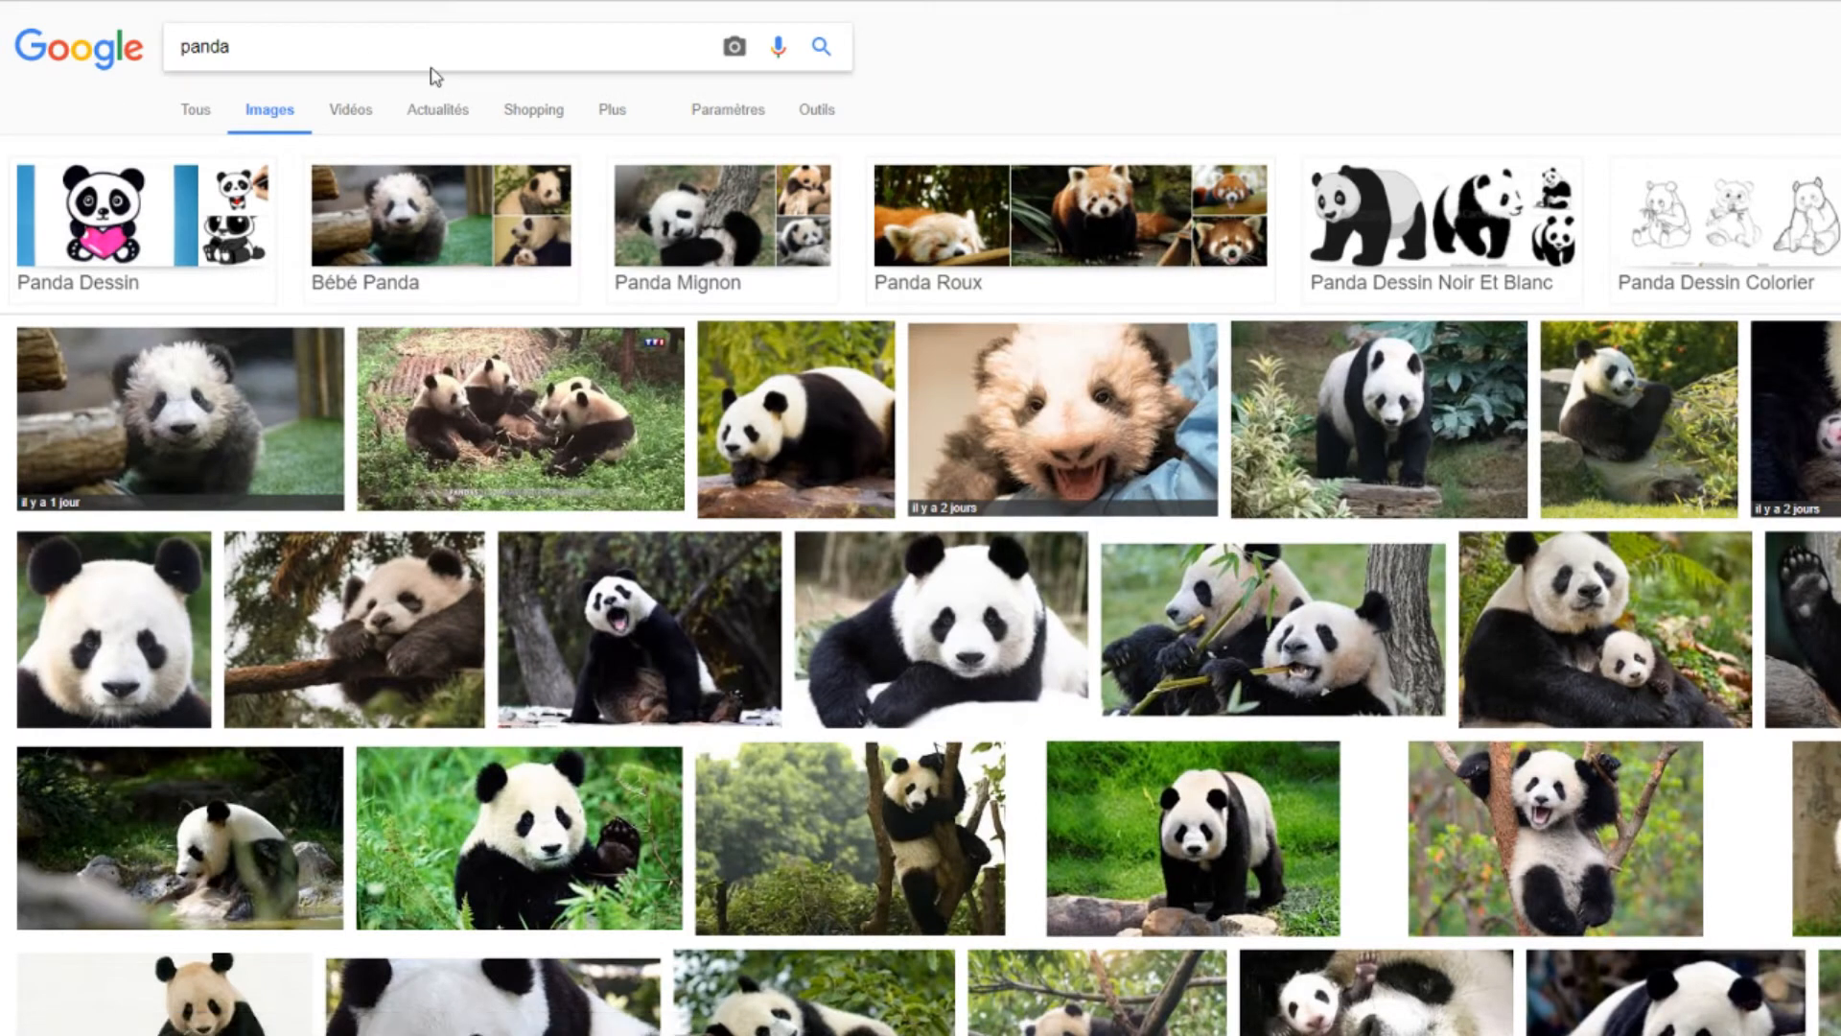
click(818, 113)
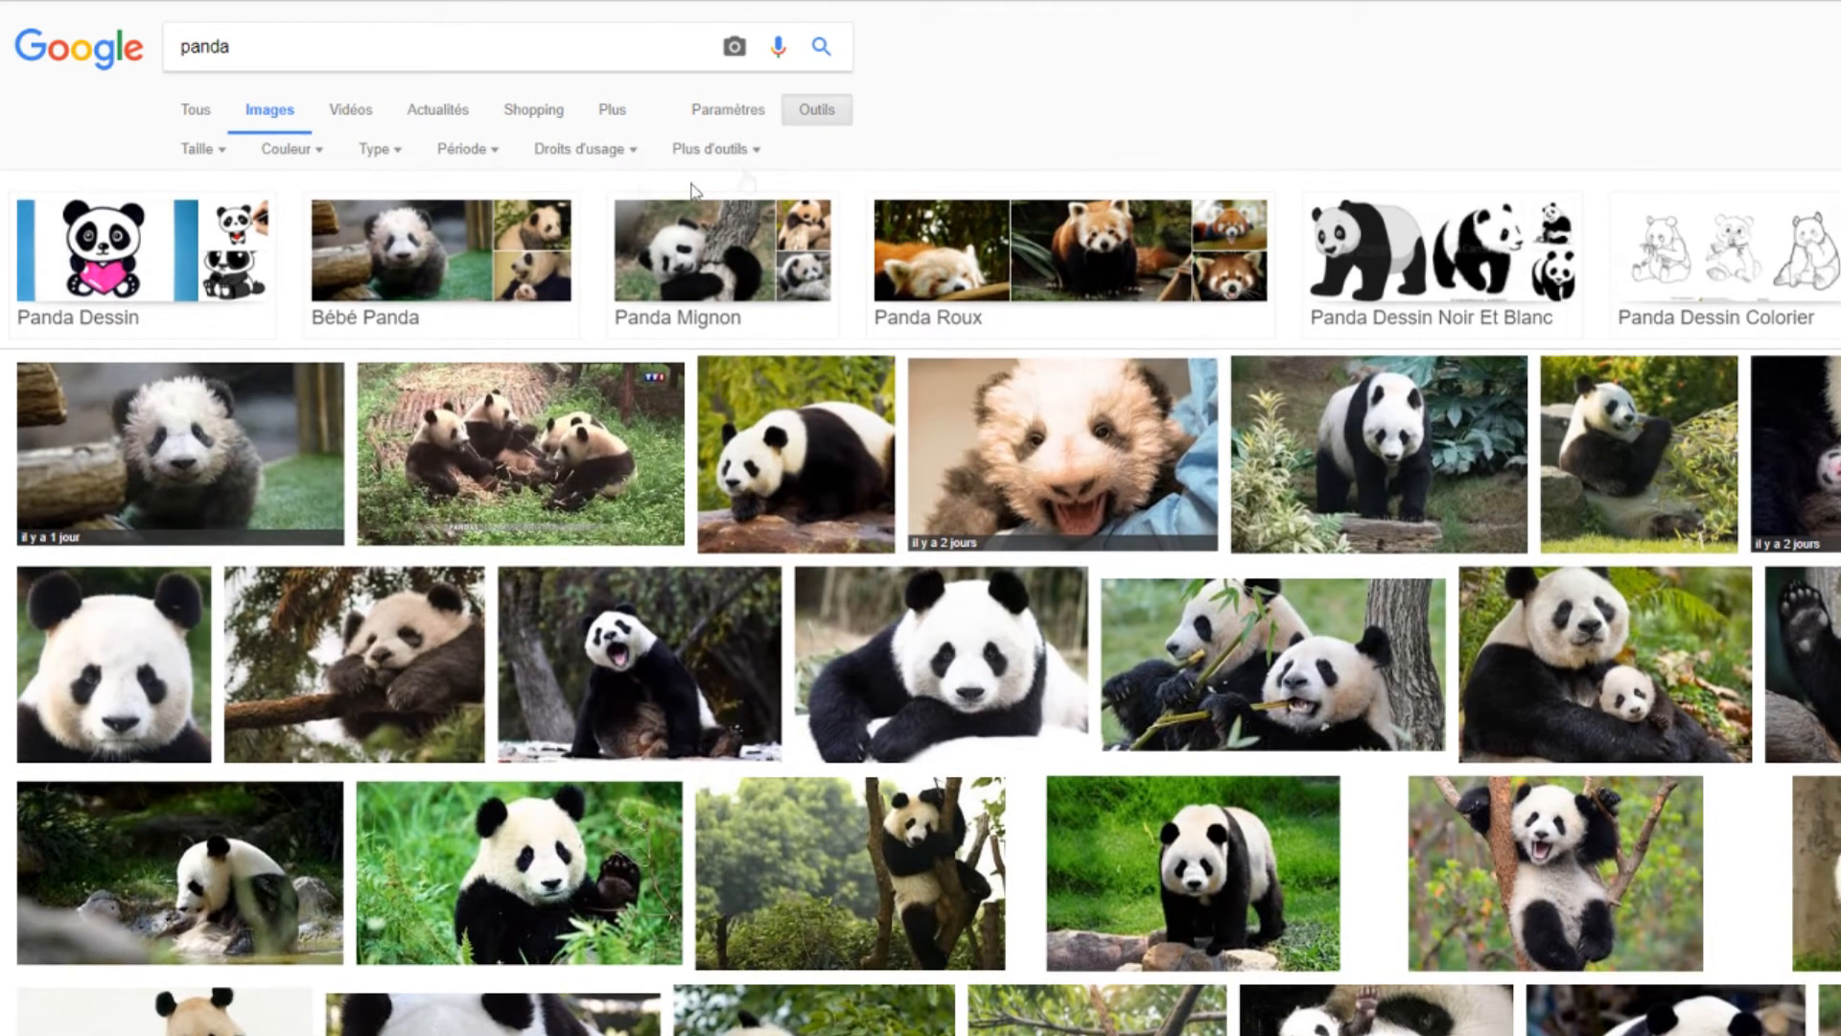
click(618, 157)
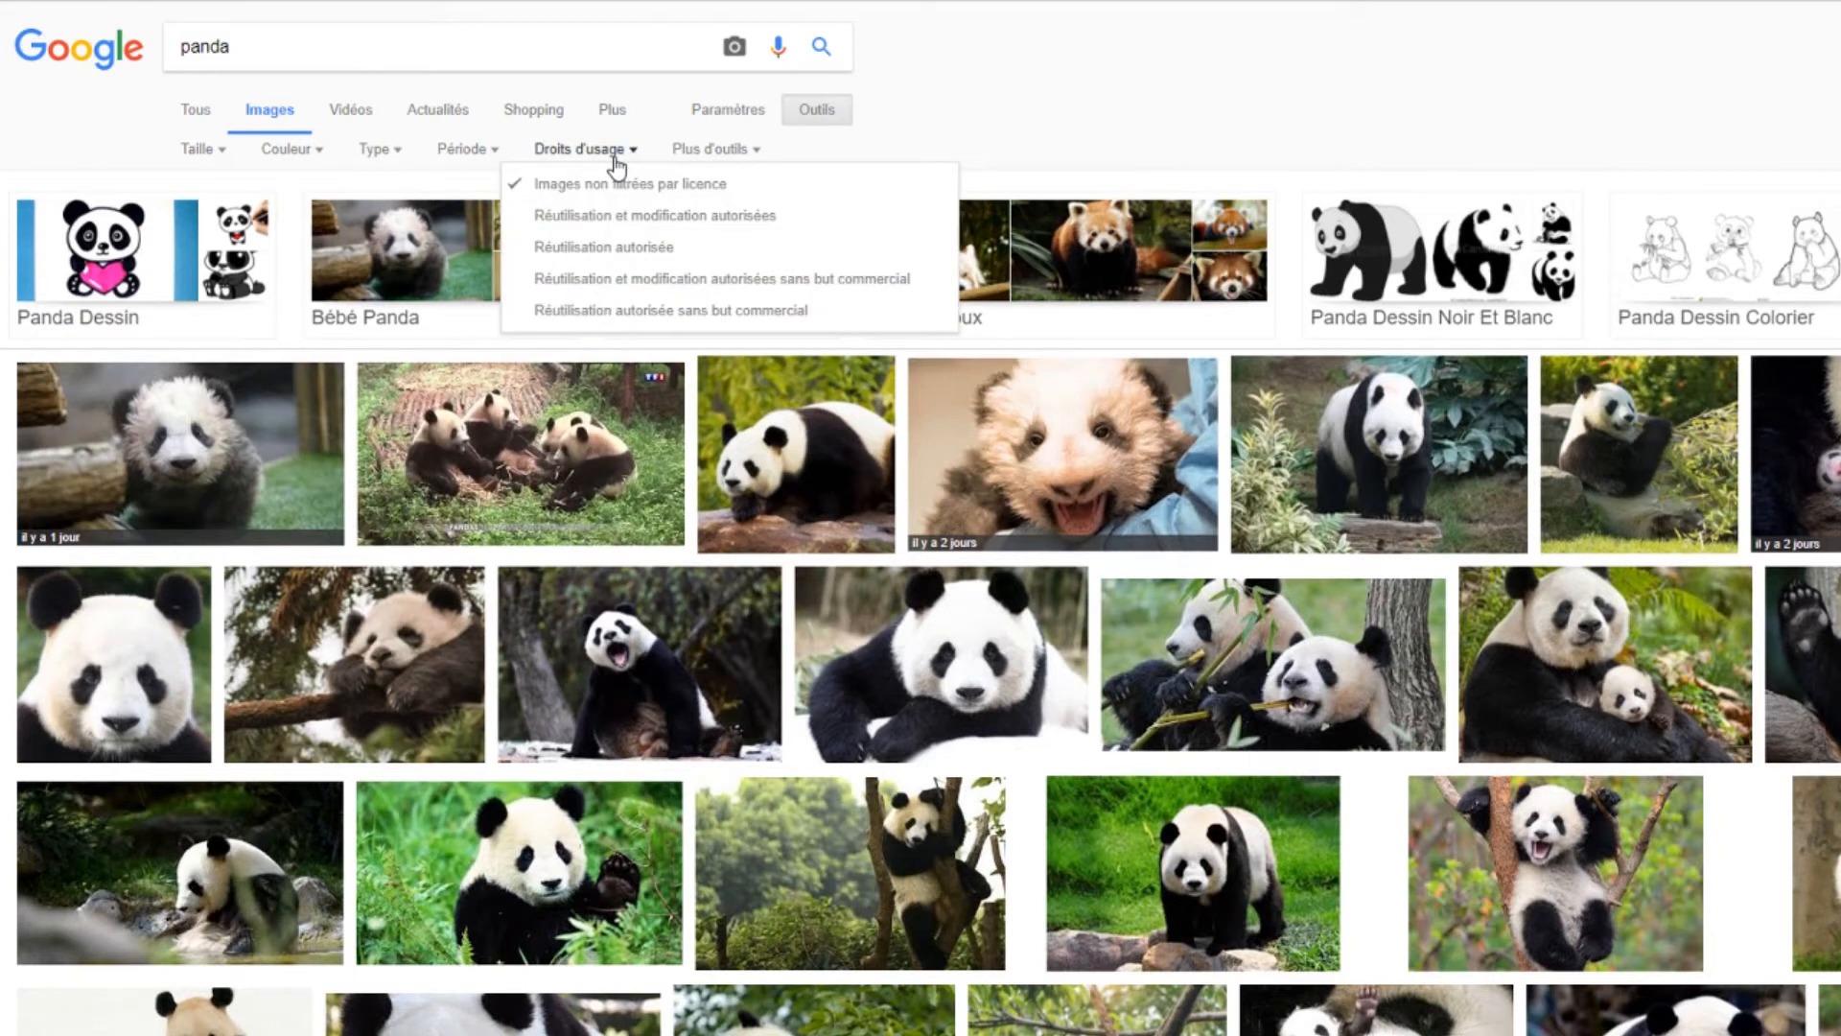
click(651, 259)
scroll(662, 307, down, 2)
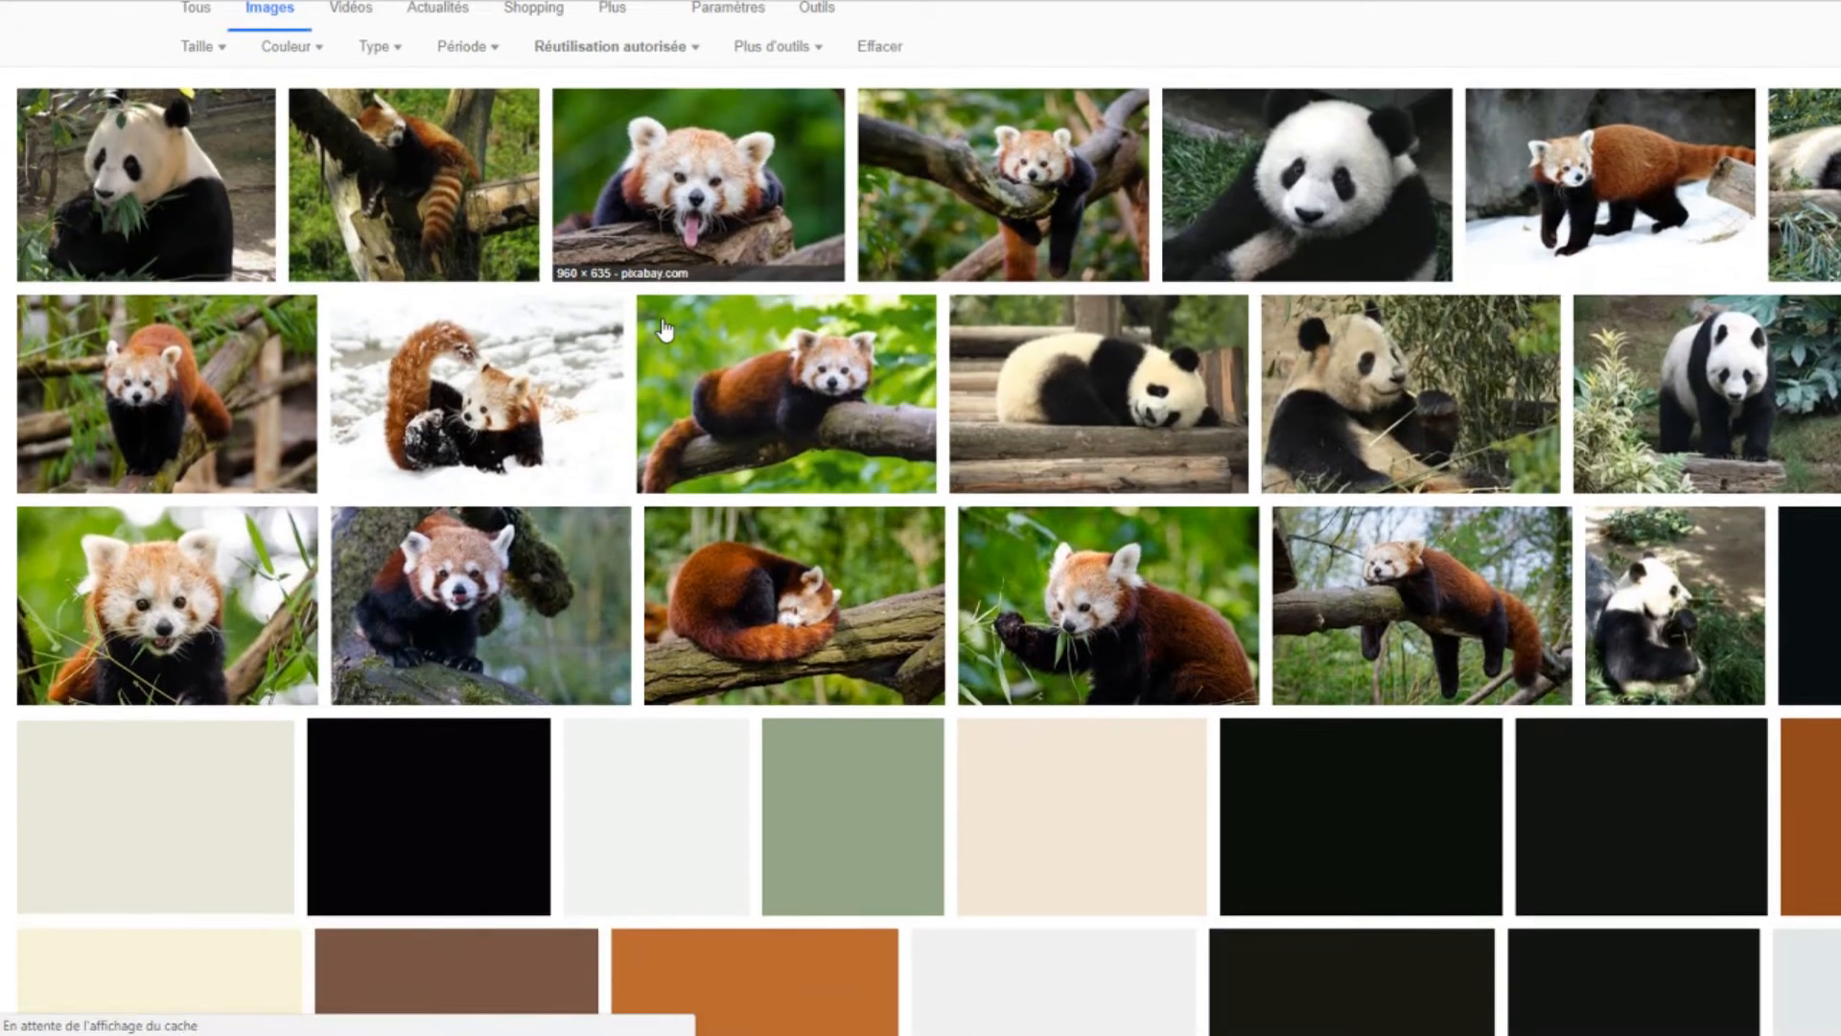
scroll(666, 330, down, 3)
scroll(666, 329, up, 3)
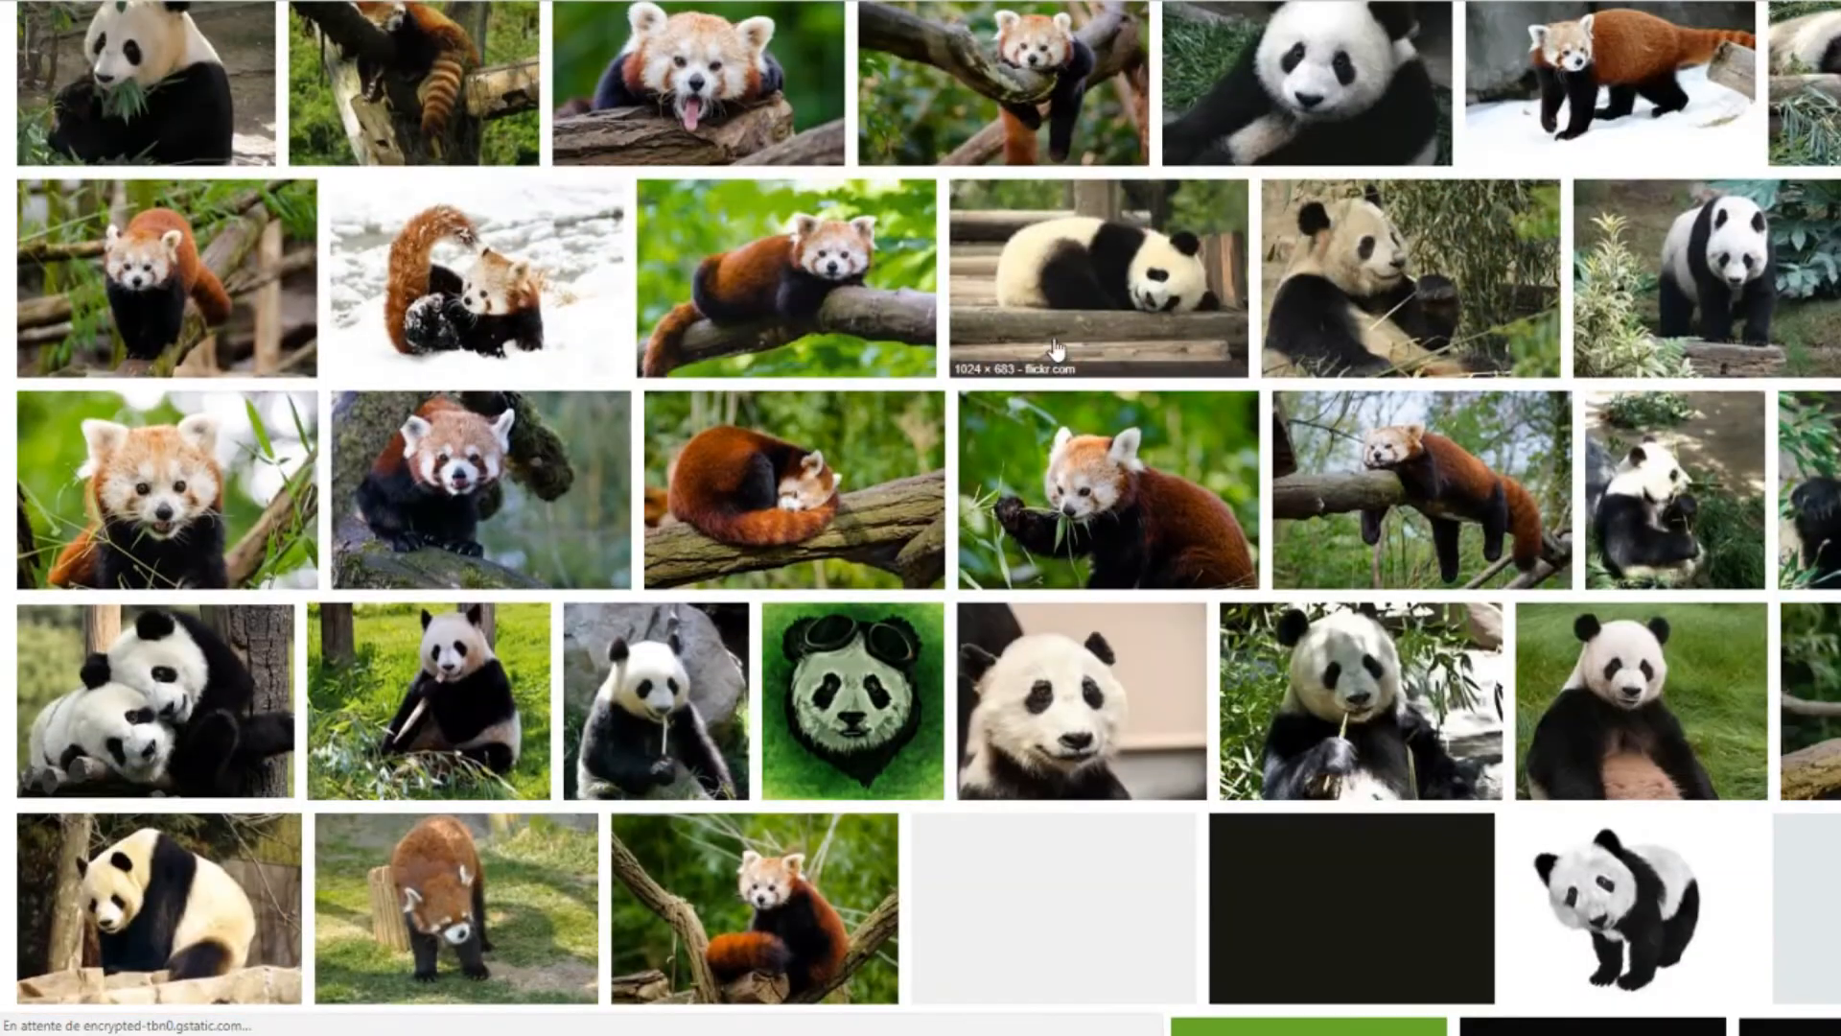
scroll(1039, 385, down, 1)
scroll(1036, 384, down, 6)
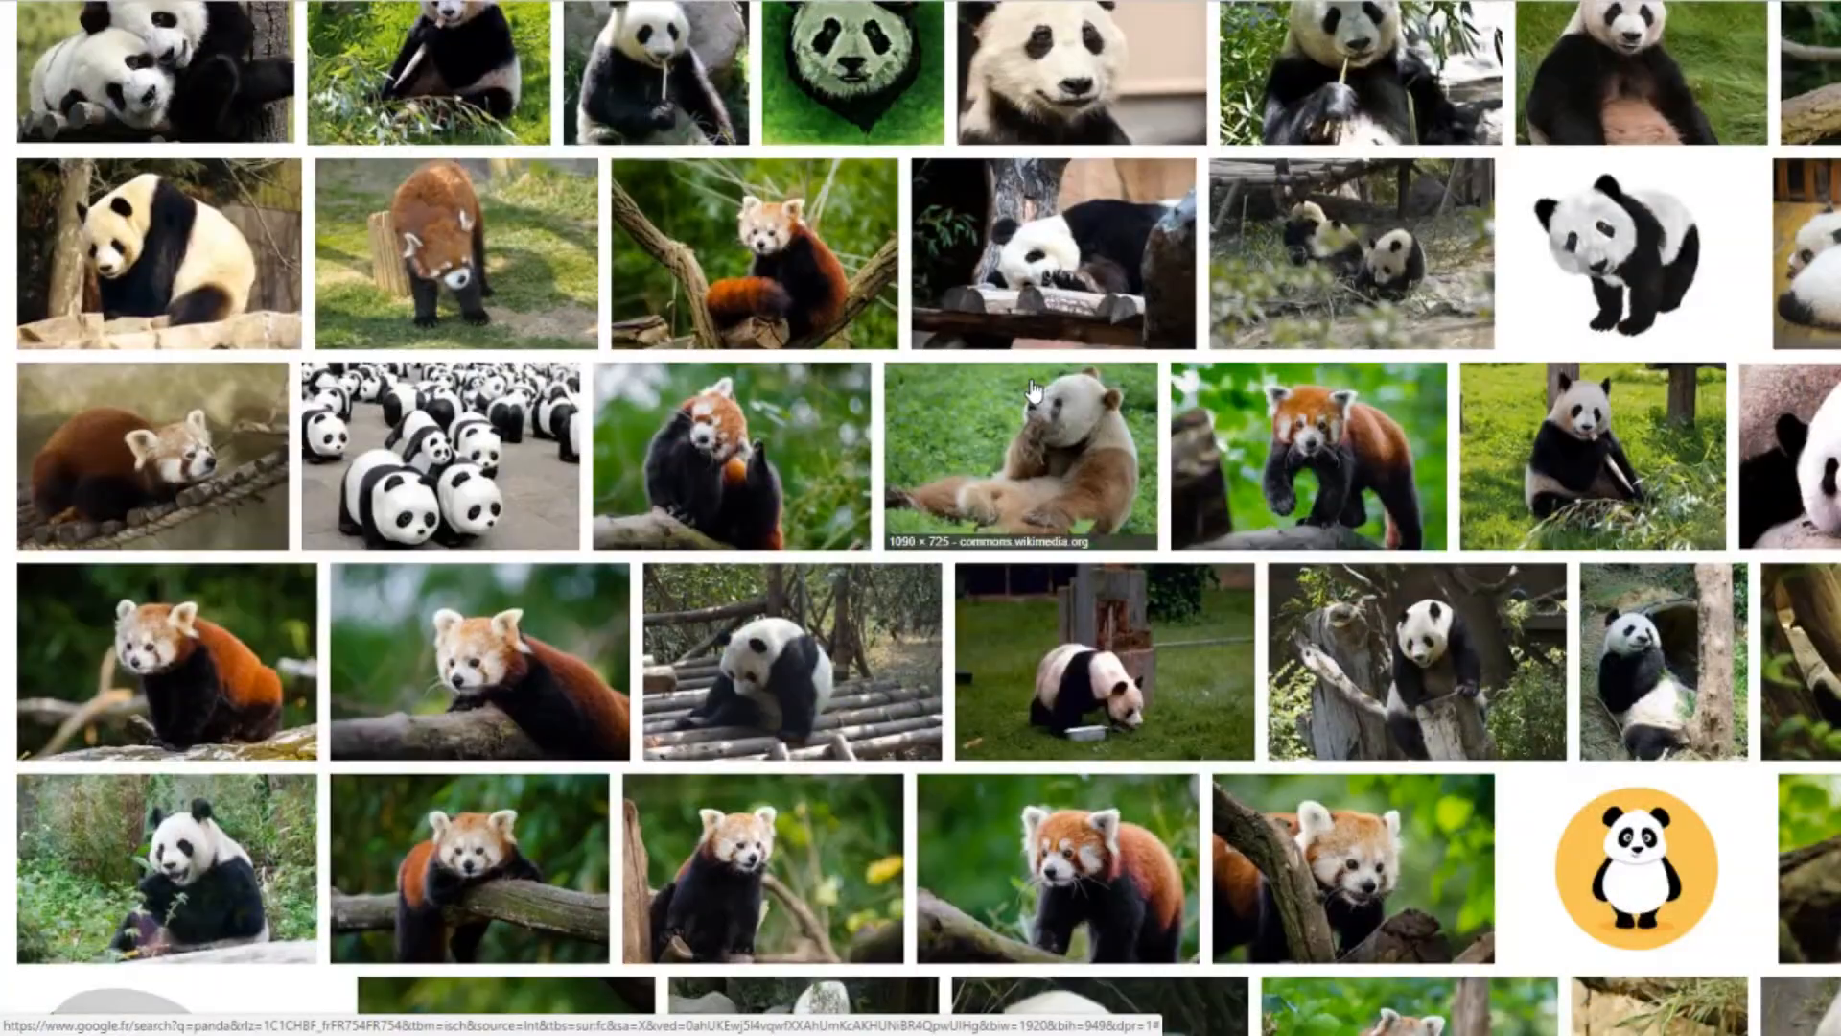
scroll(1032, 392, down, 2)
scroll(1032, 391, up, 4)
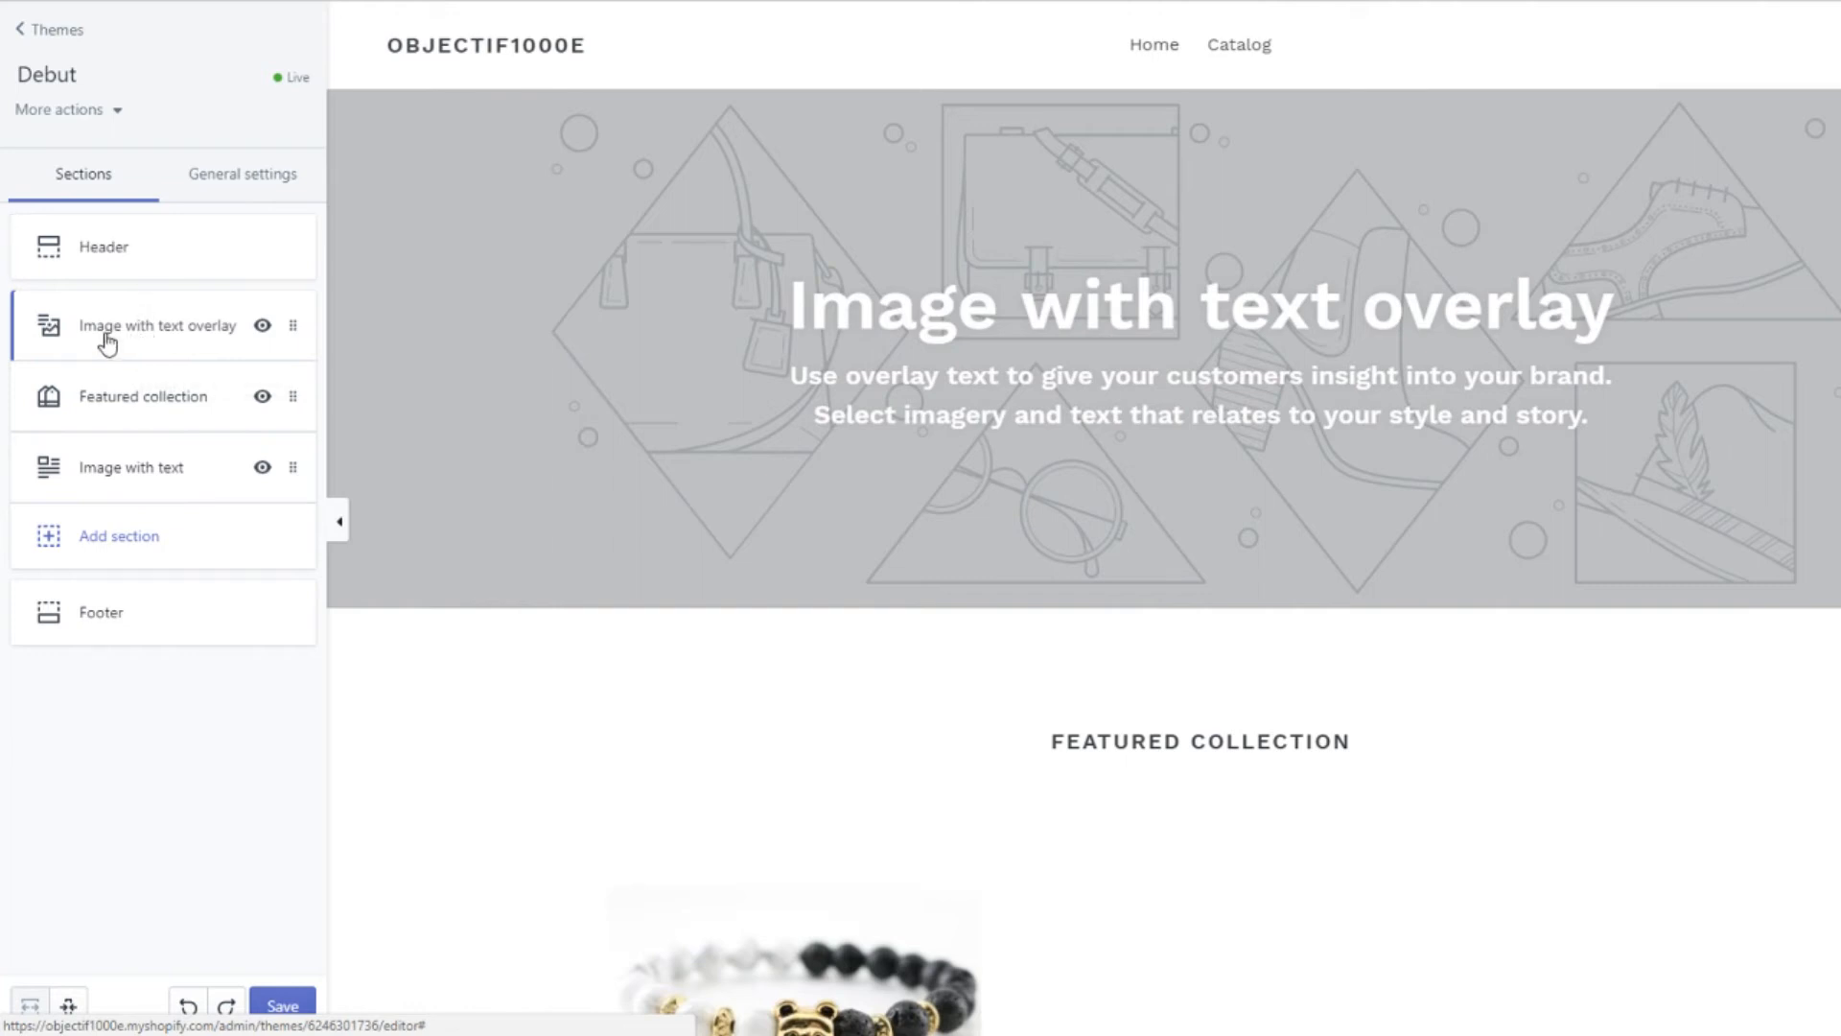
In the theme's Image with text overlay section, compare both library panda images and apply the bamboo-eating panda photo with Middle alignment.
click(188, 338)
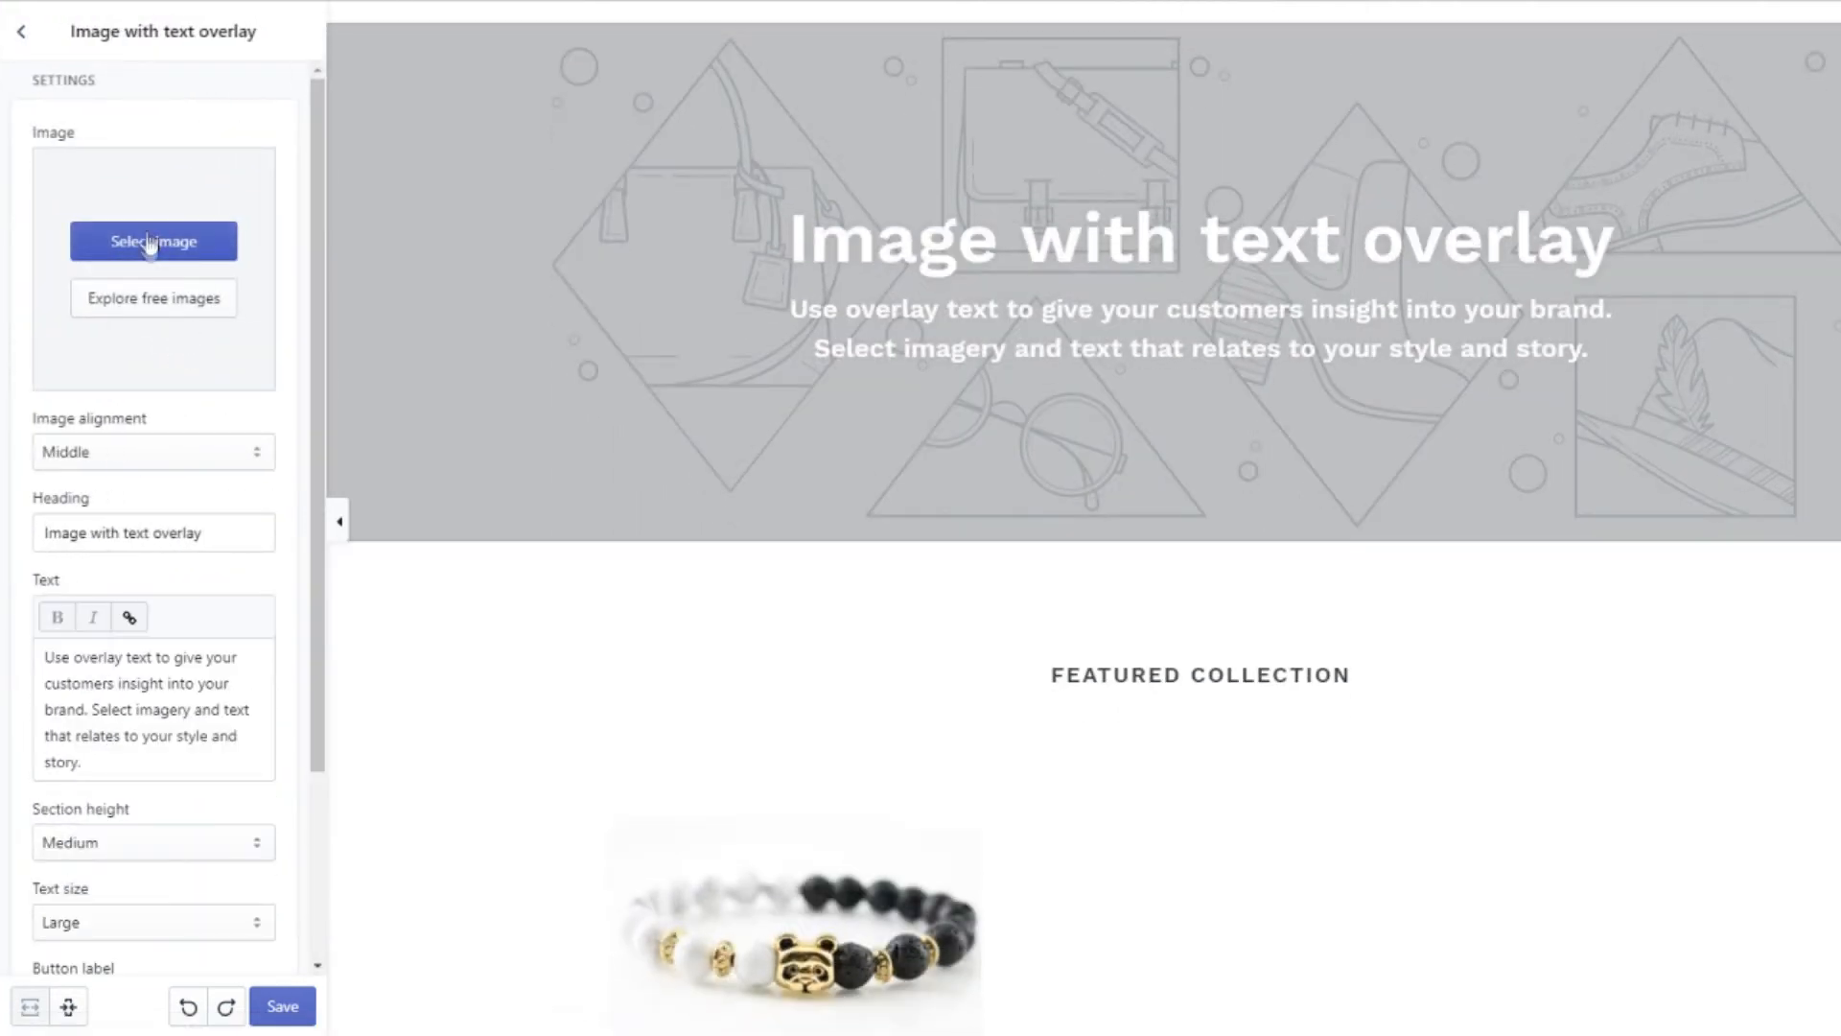
click(154, 247)
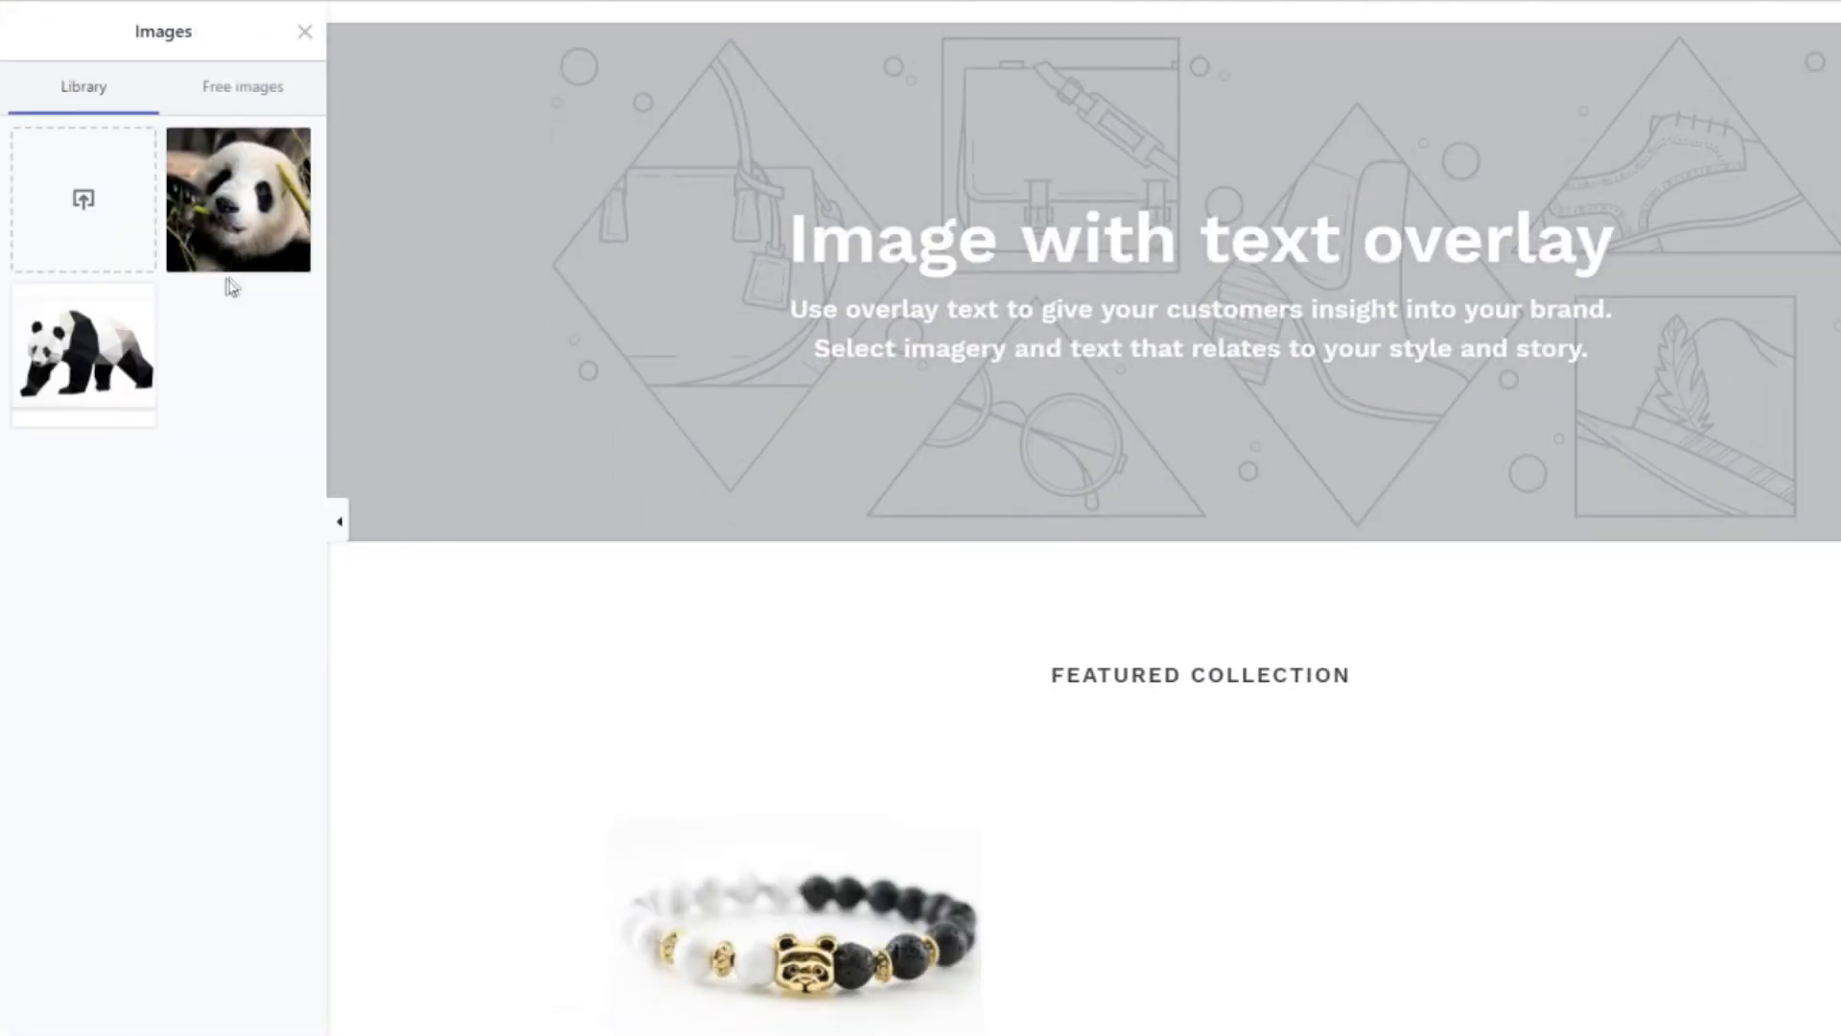
click(237, 207)
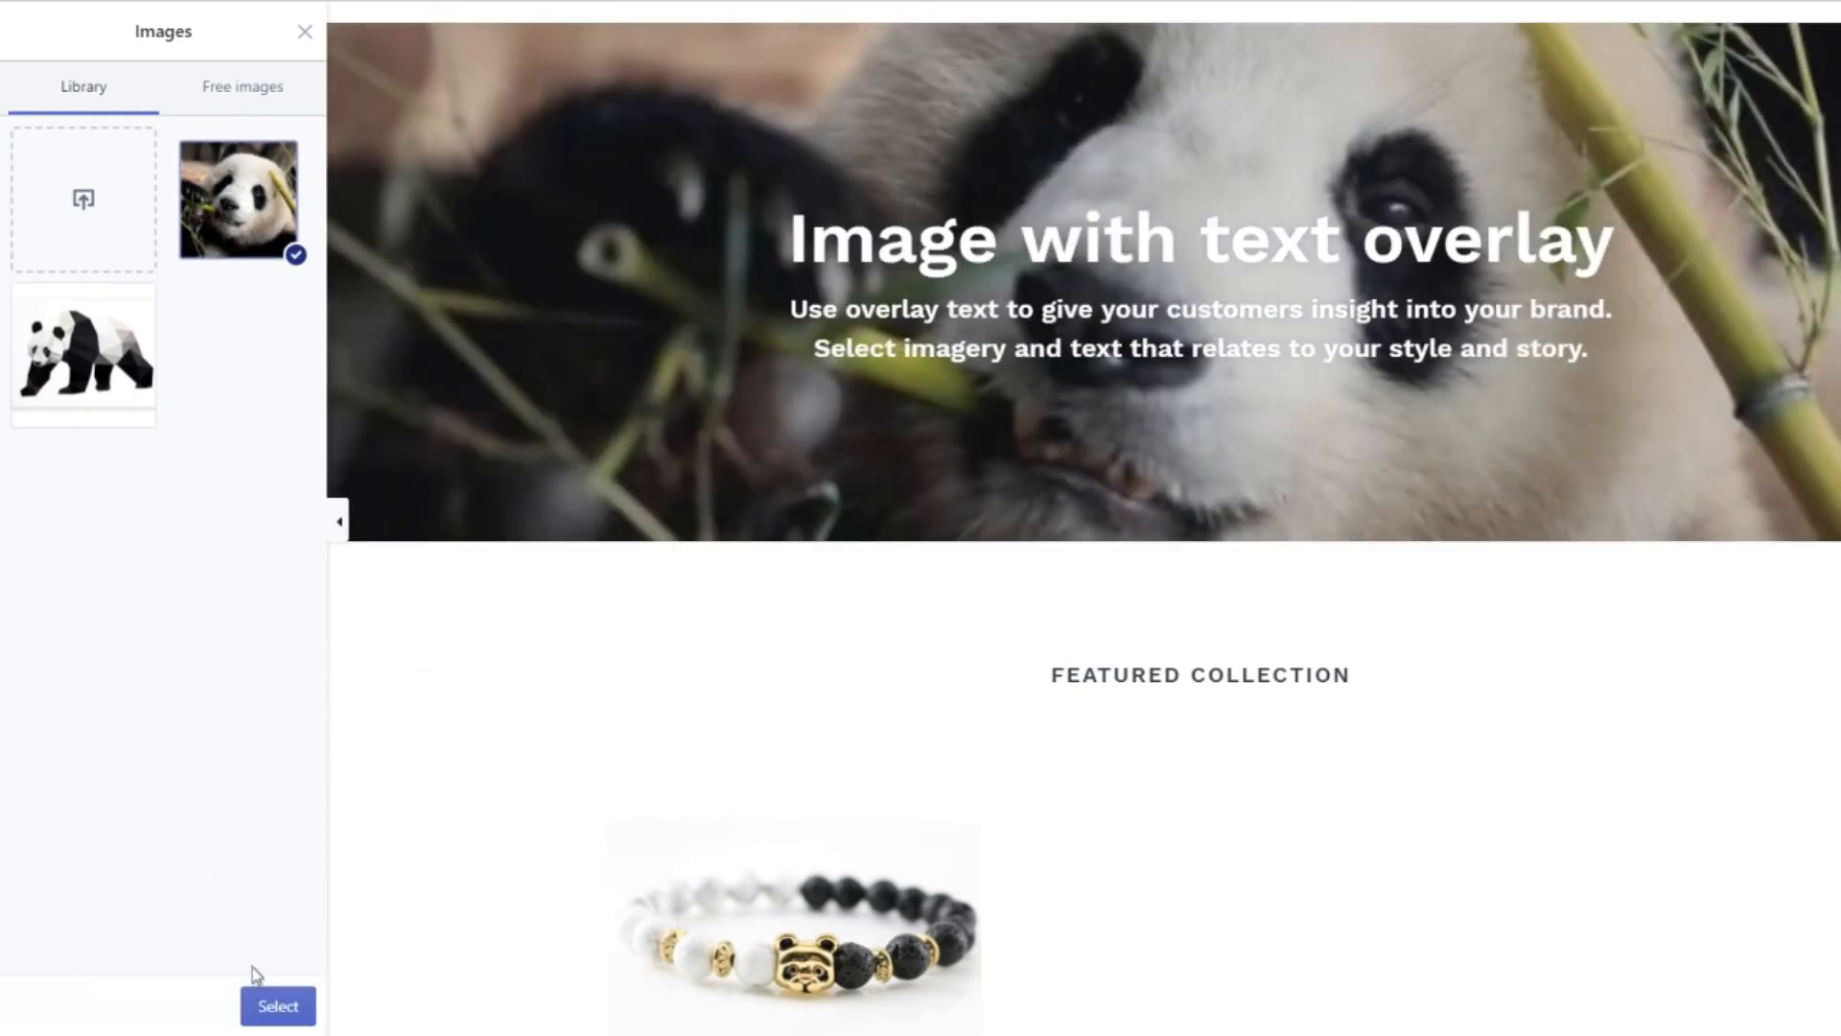
click(69, 379)
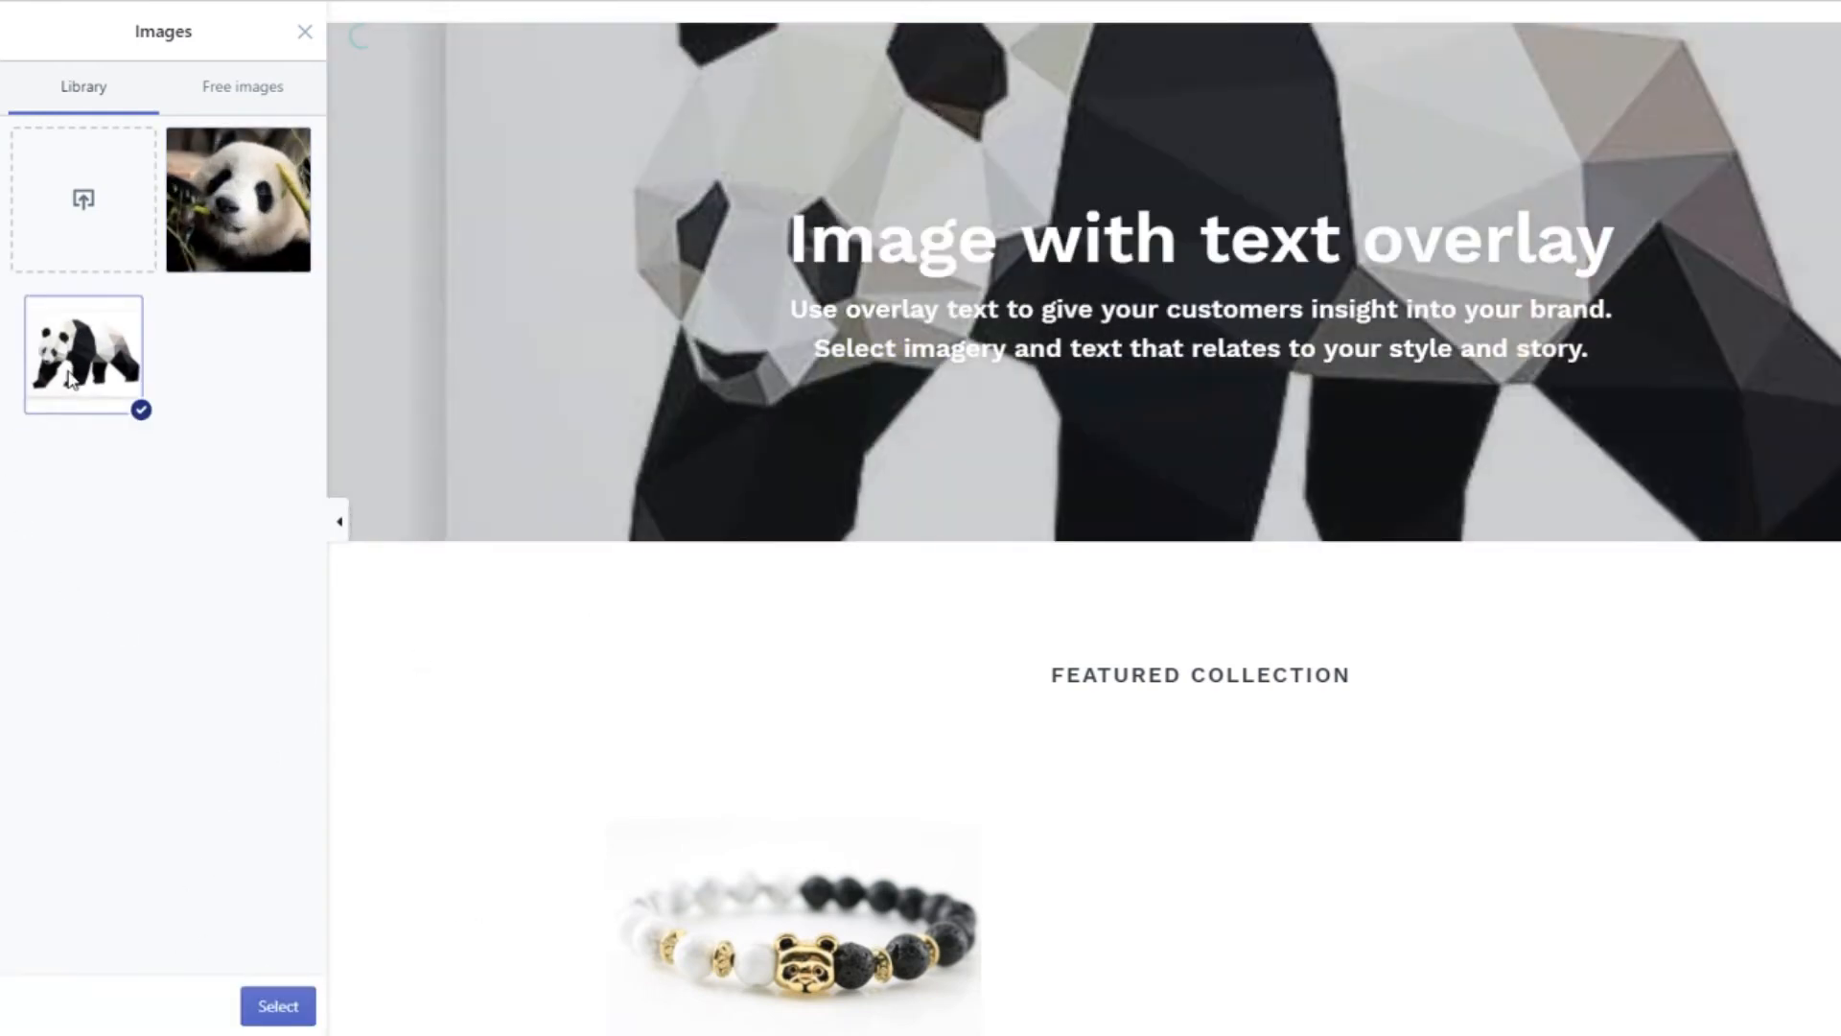
scroll(509, 572, up, 2)
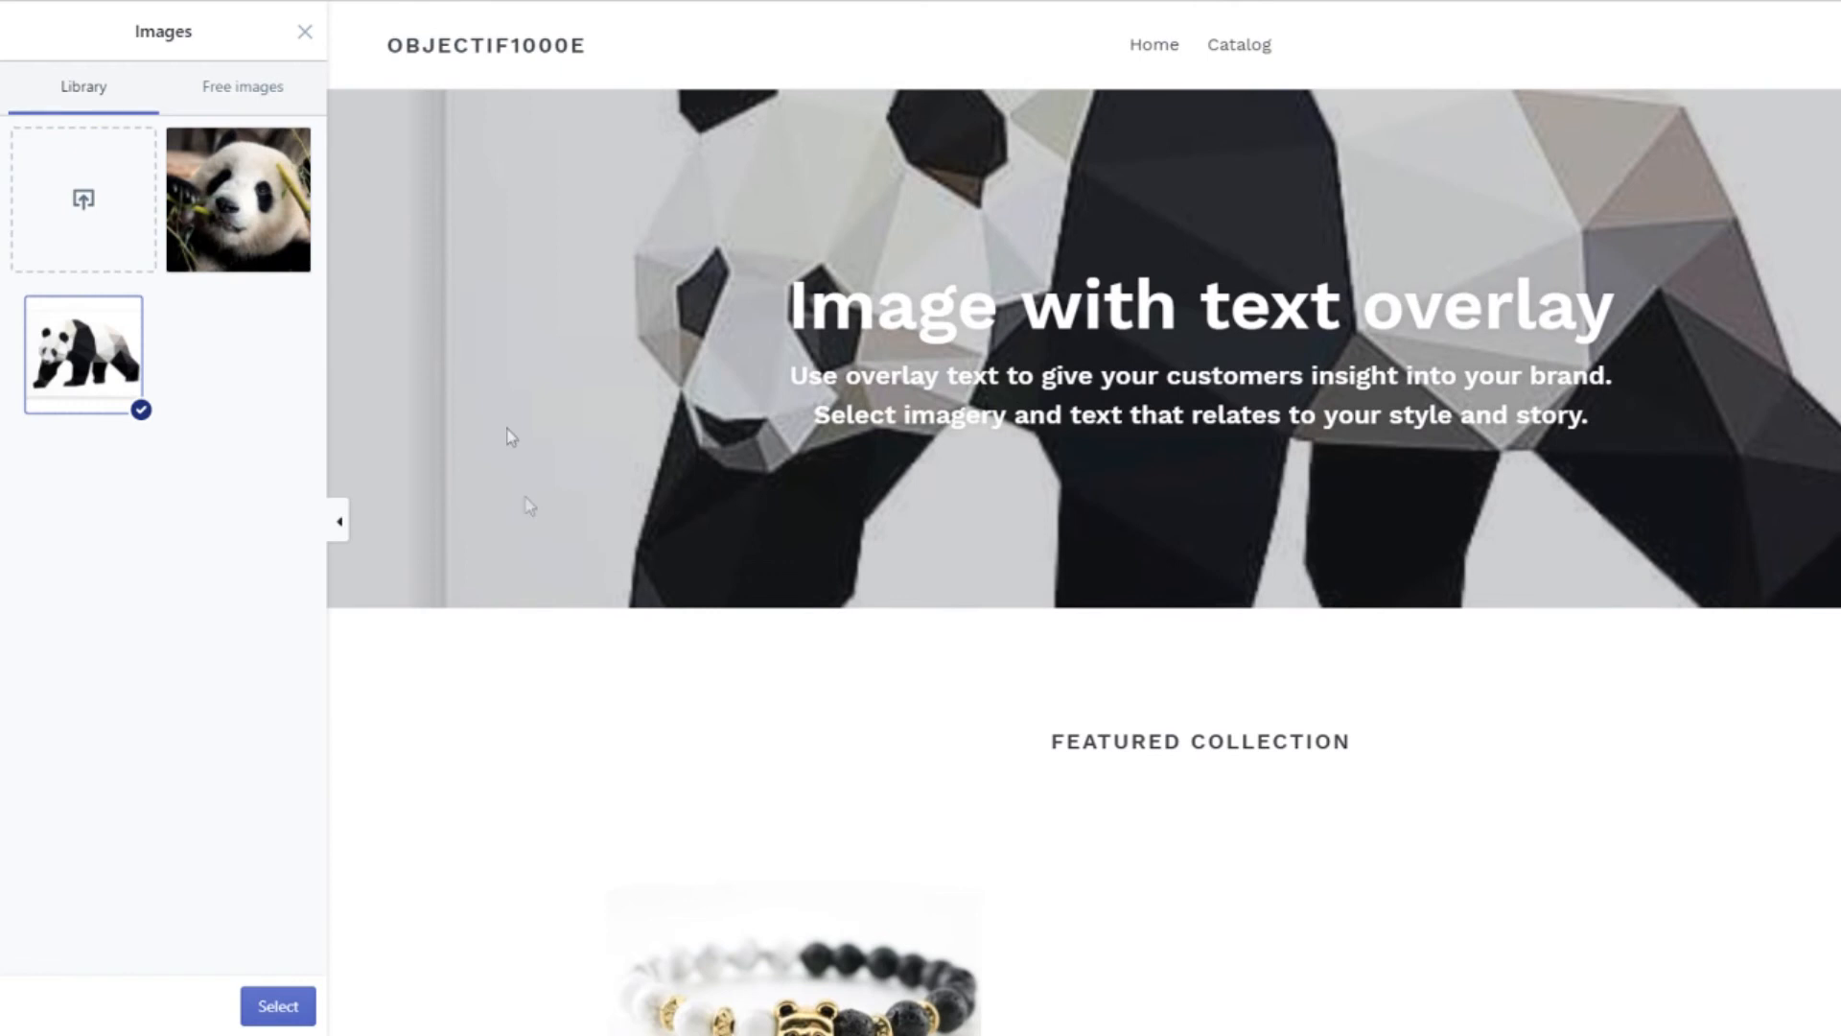
click(230, 235)
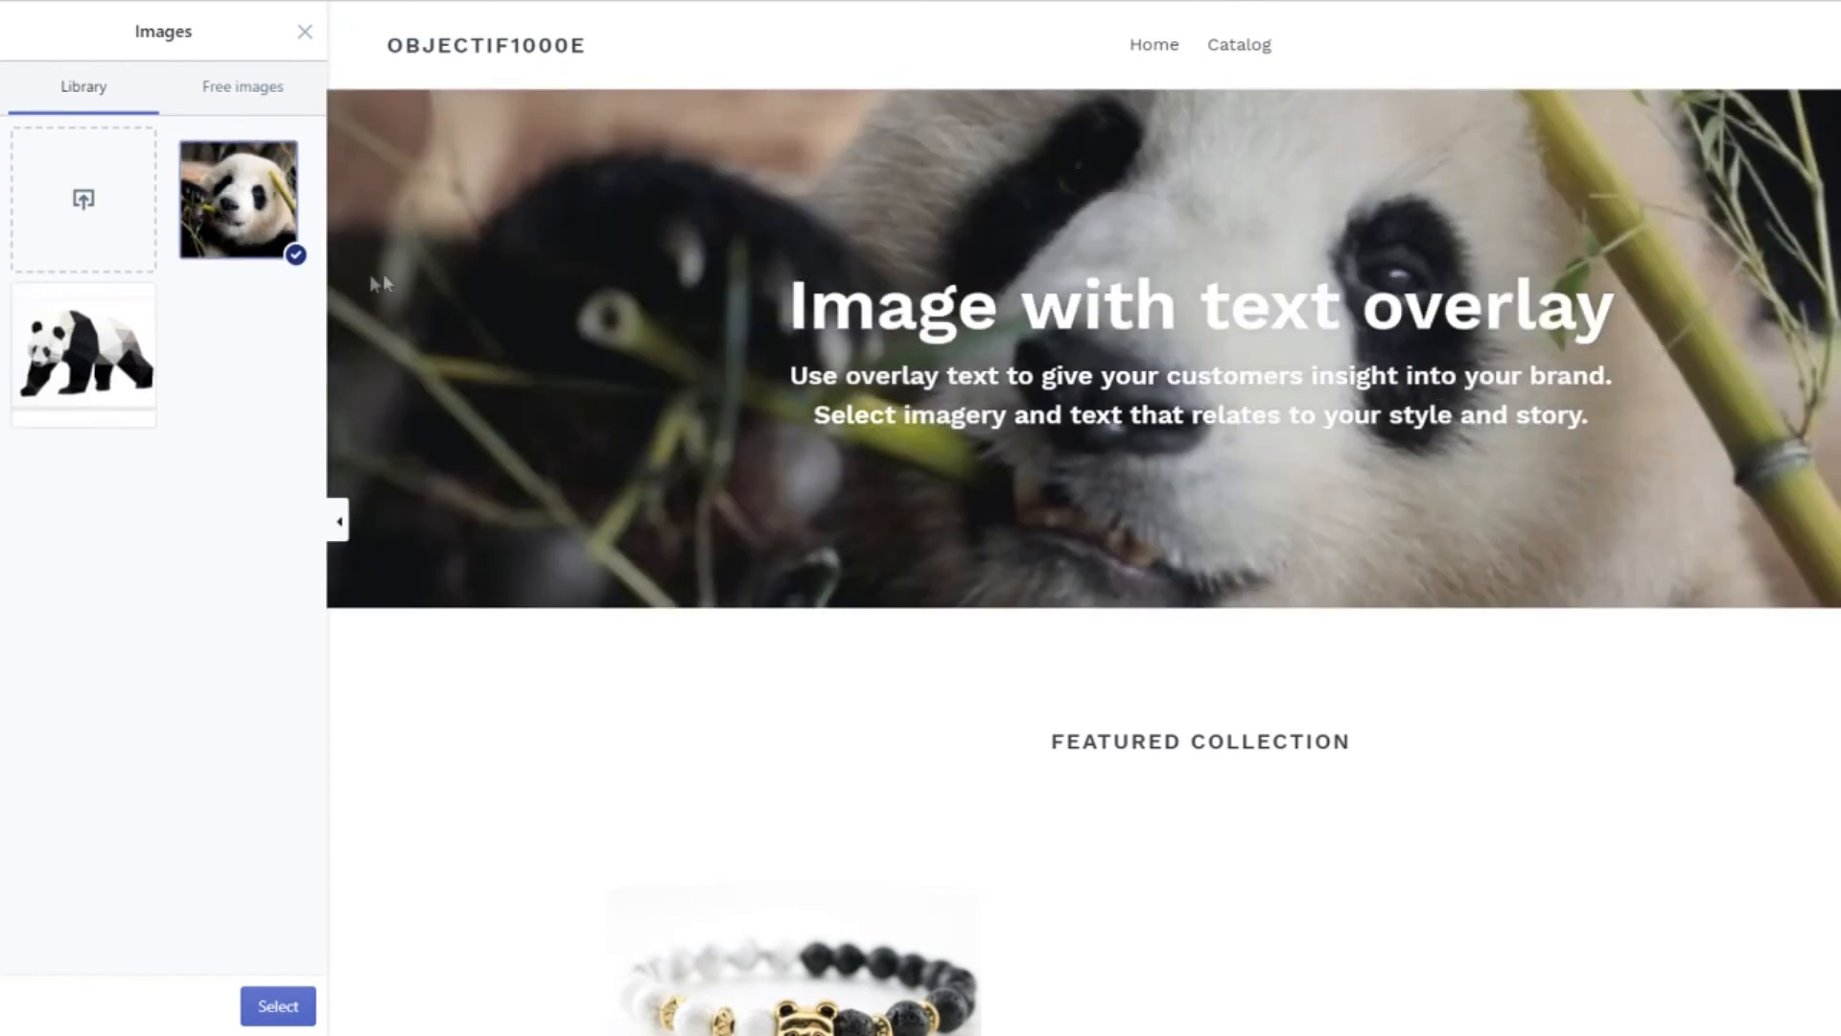
click(278, 1005)
click(158, 382)
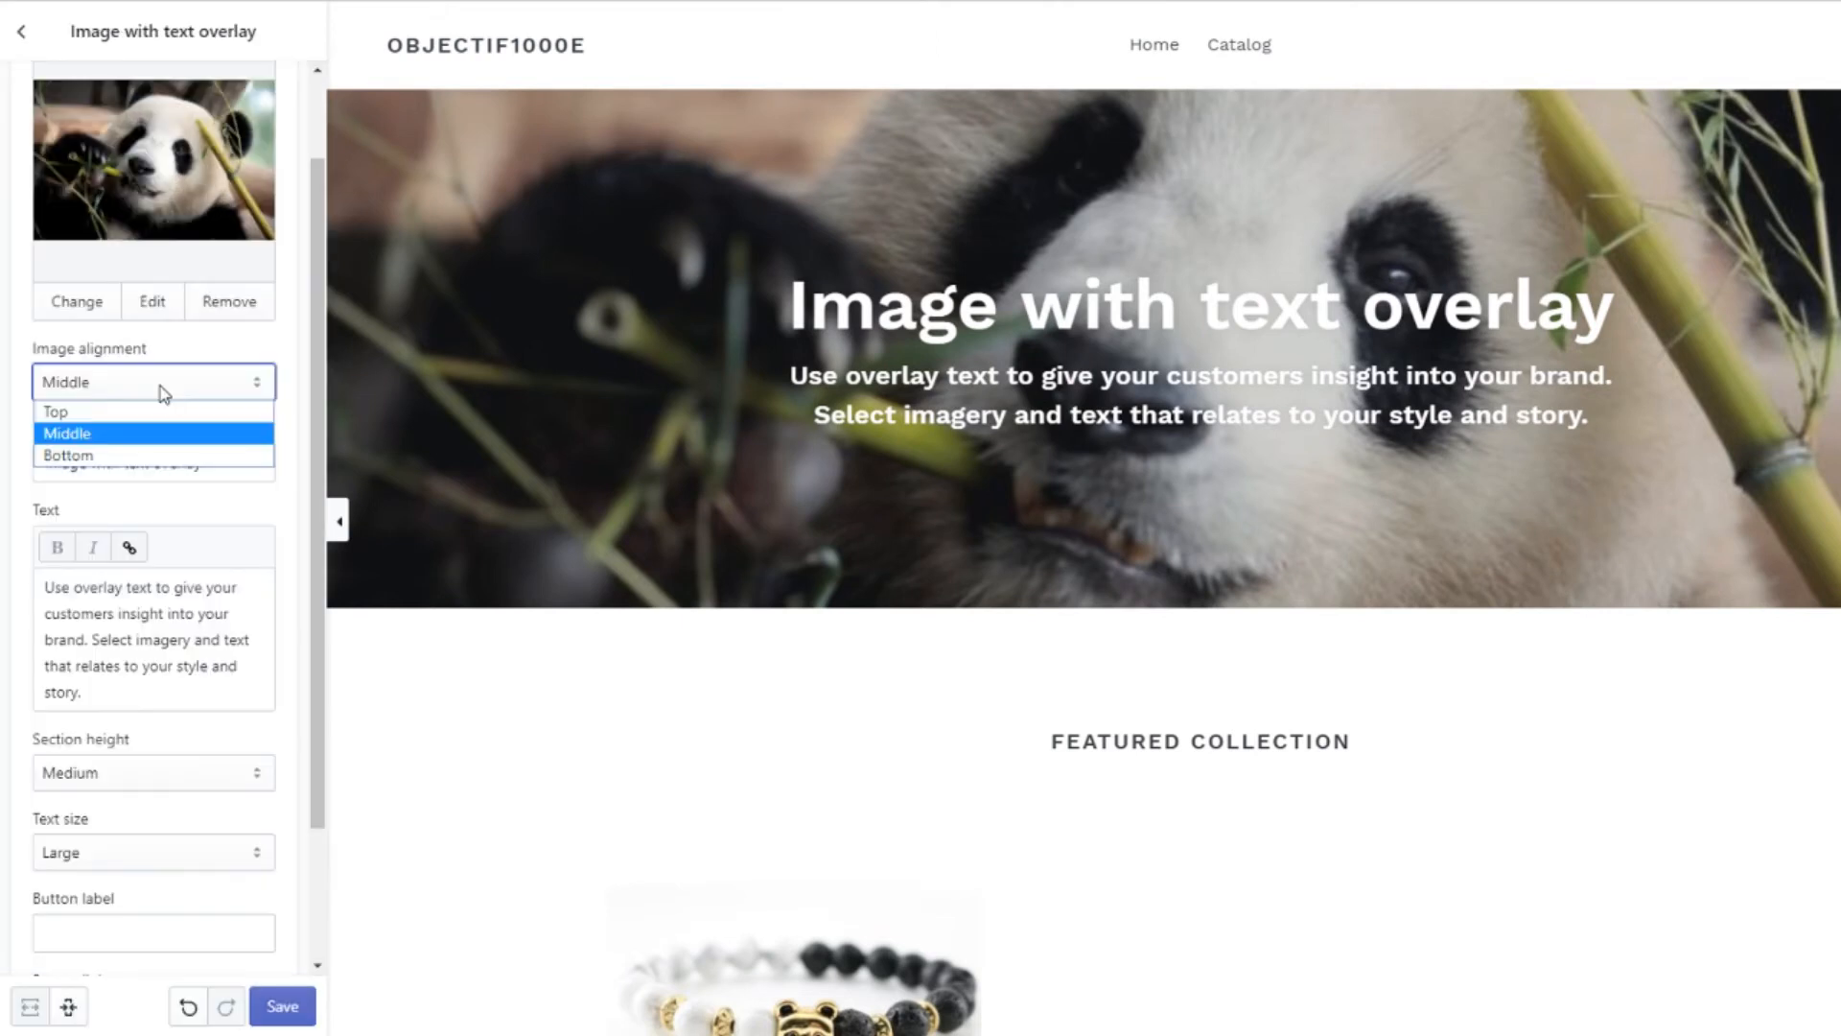
click(132, 431)
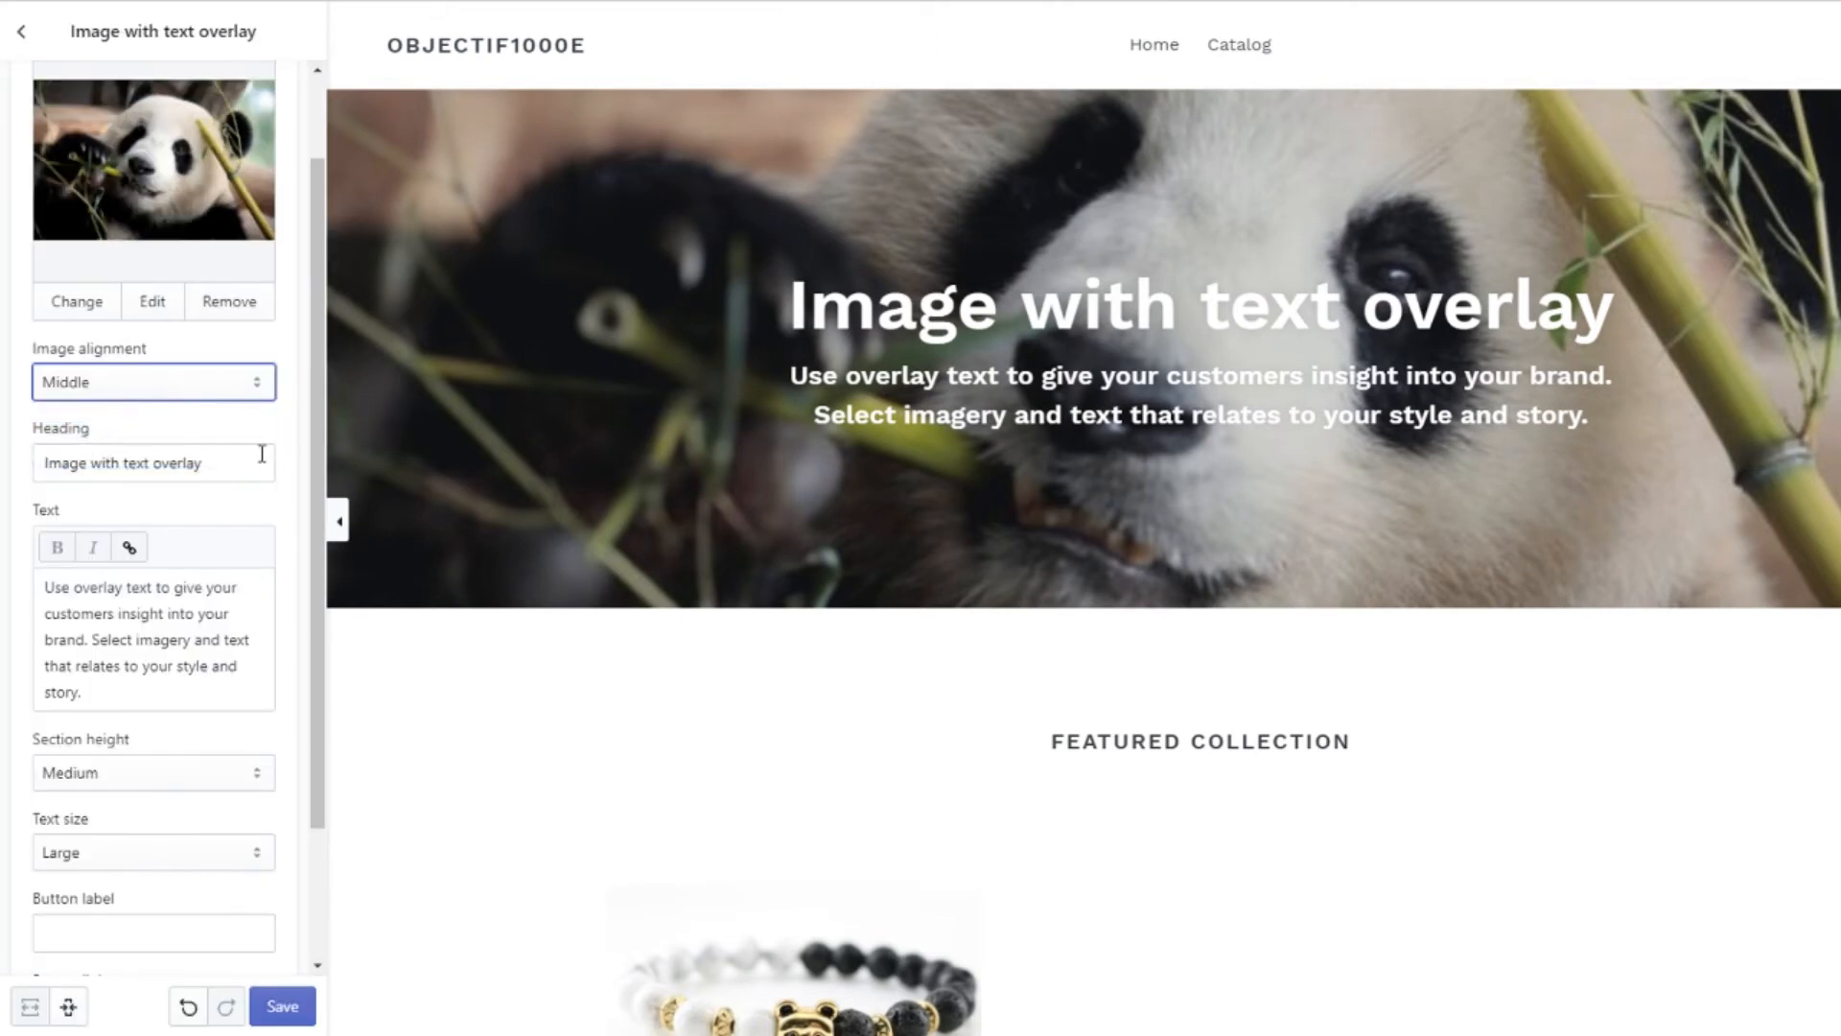
Set the heading of the image overlay section to "Panda World".
drag(241, 464, 31, 468)
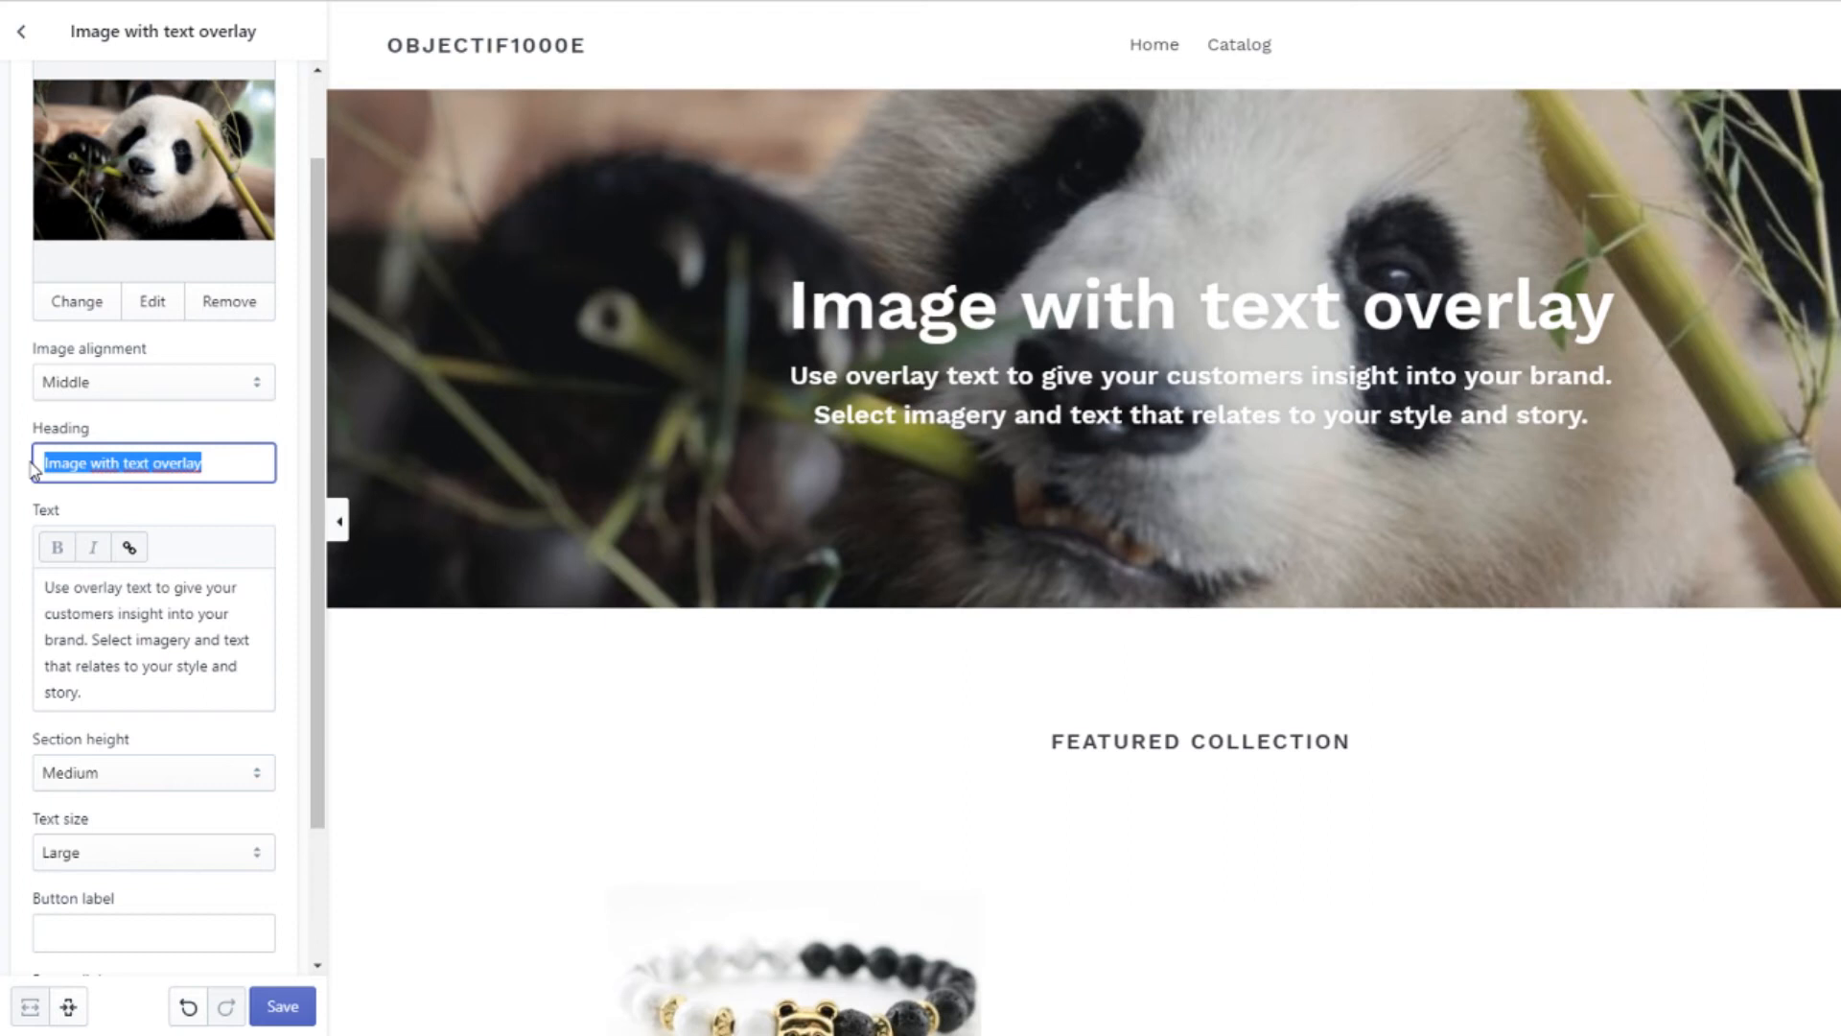
text(Pand)
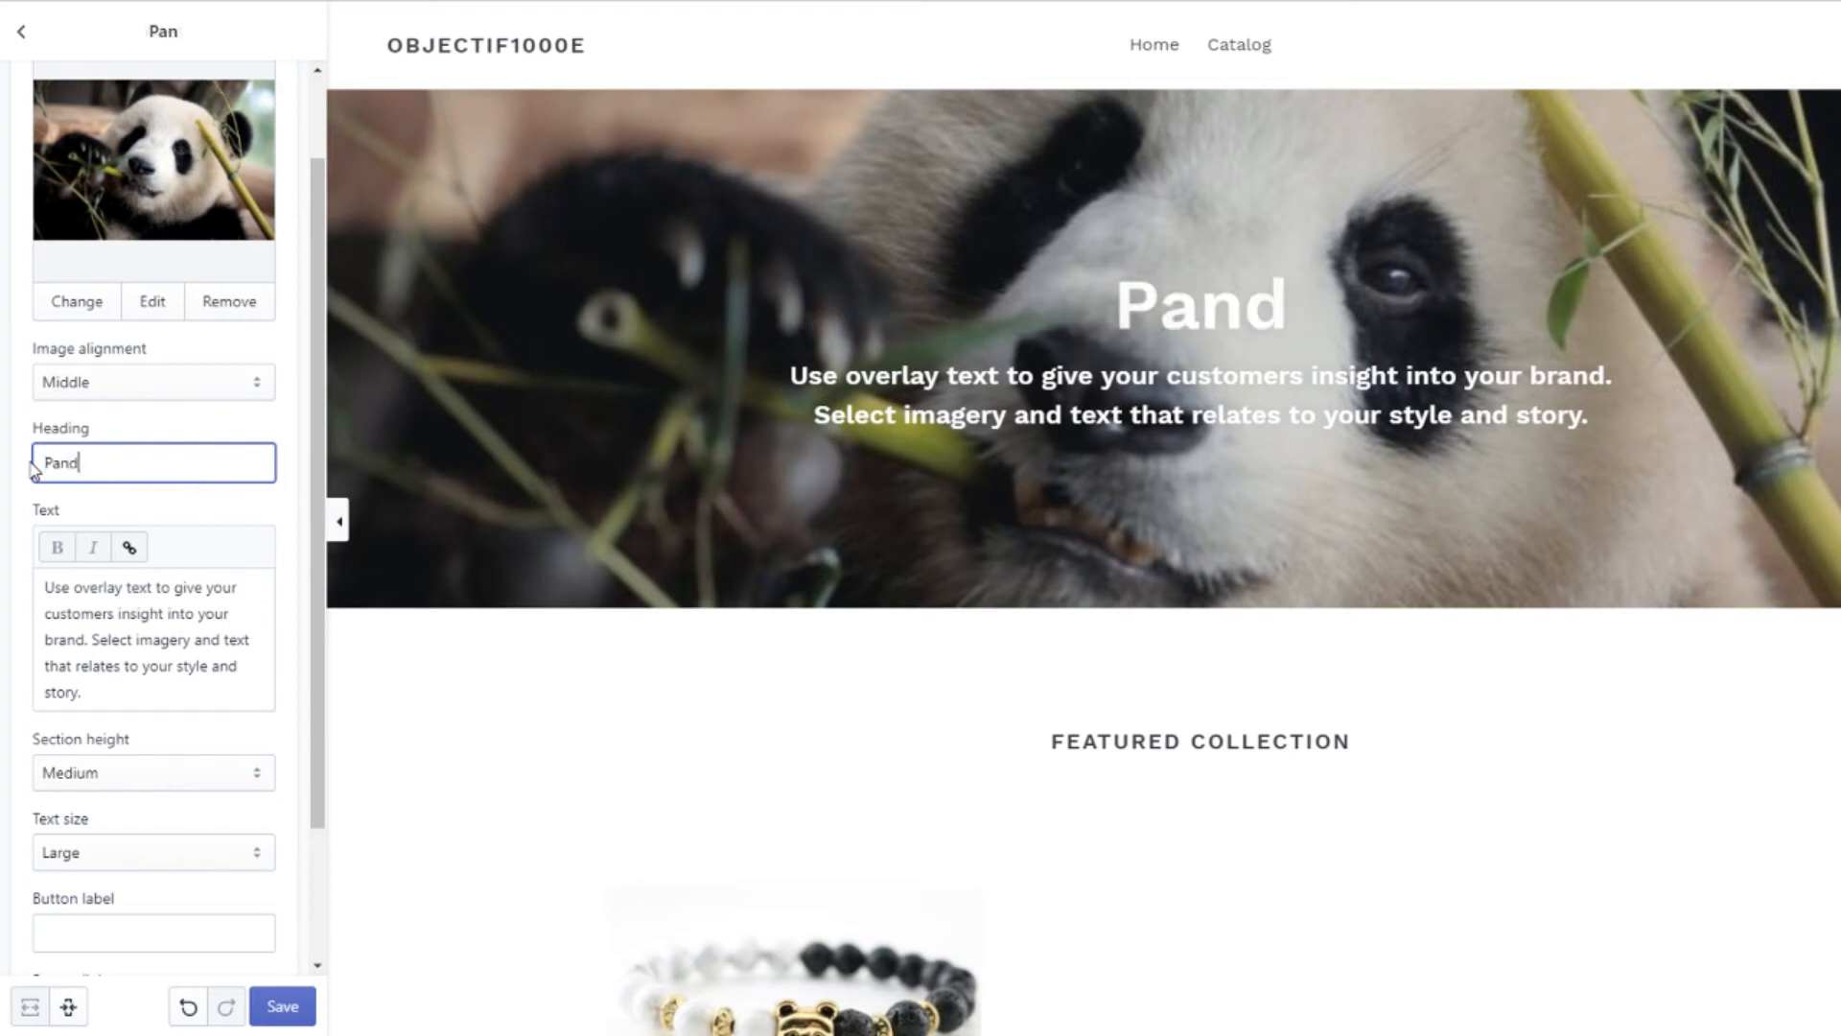
text(a World)
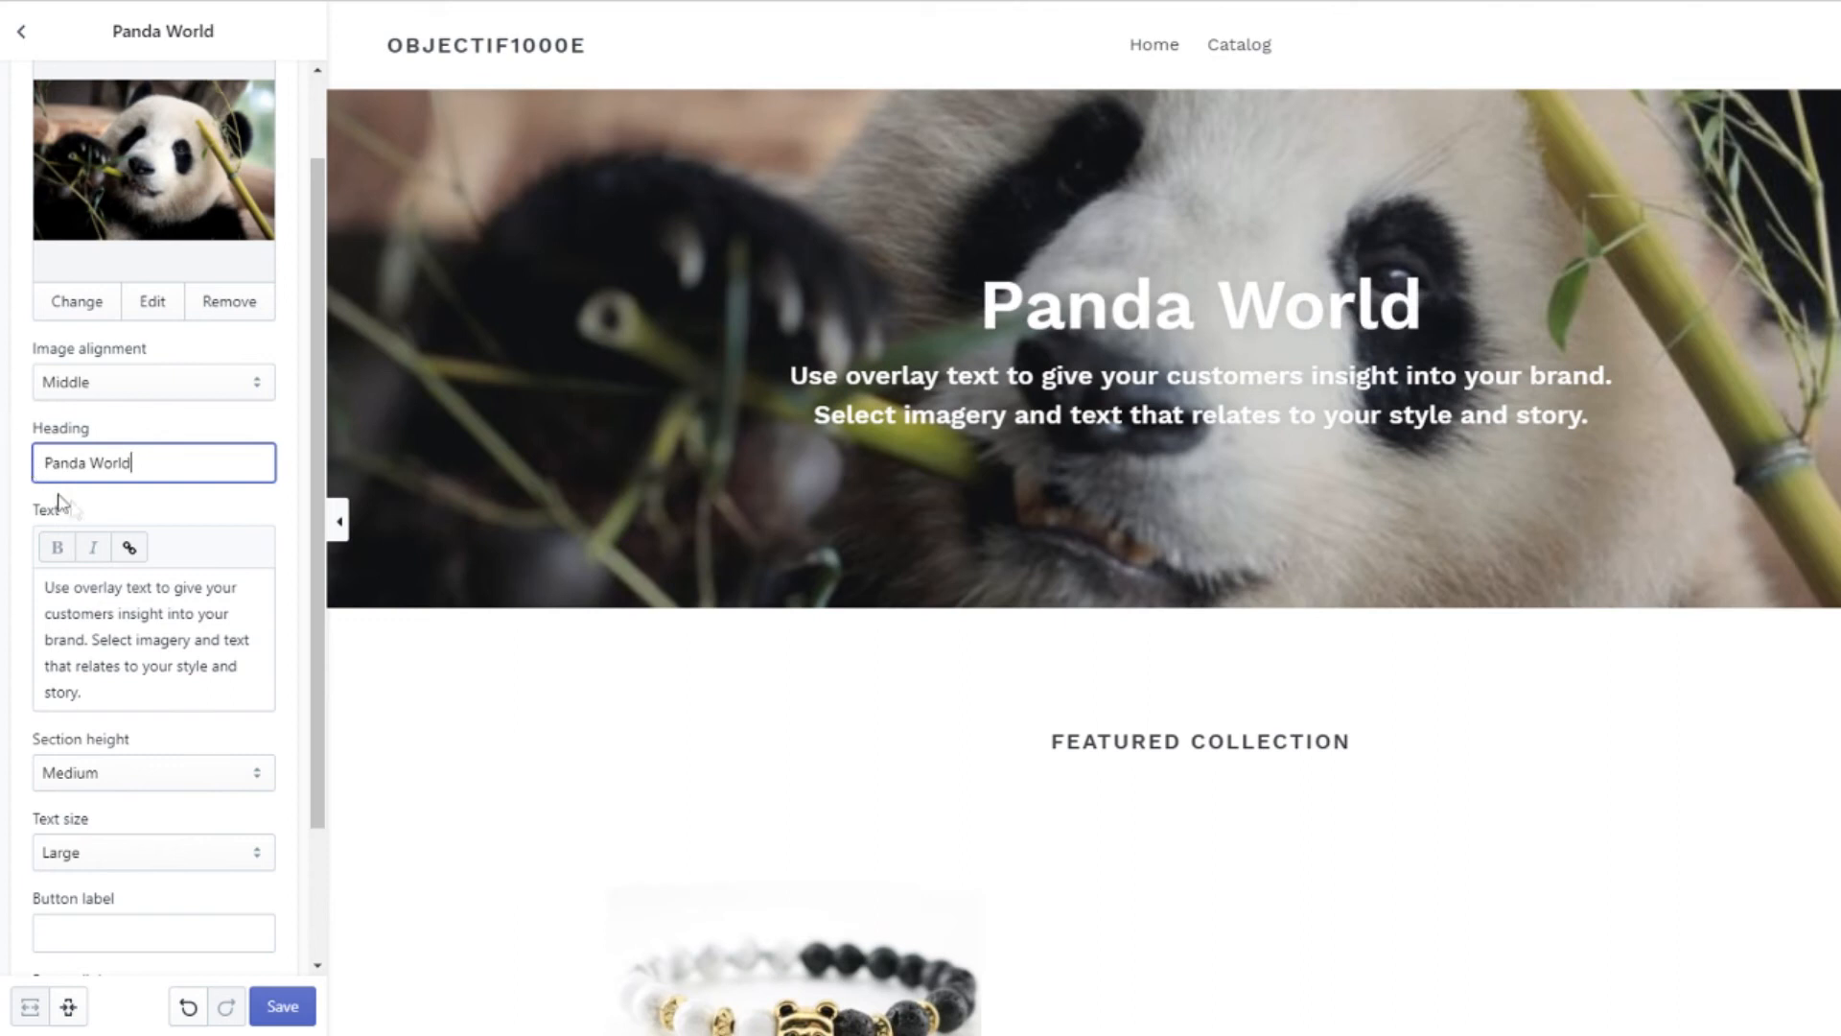
Replace the default text of the image overlay section with "Bienvenu dans".
click(151, 685)
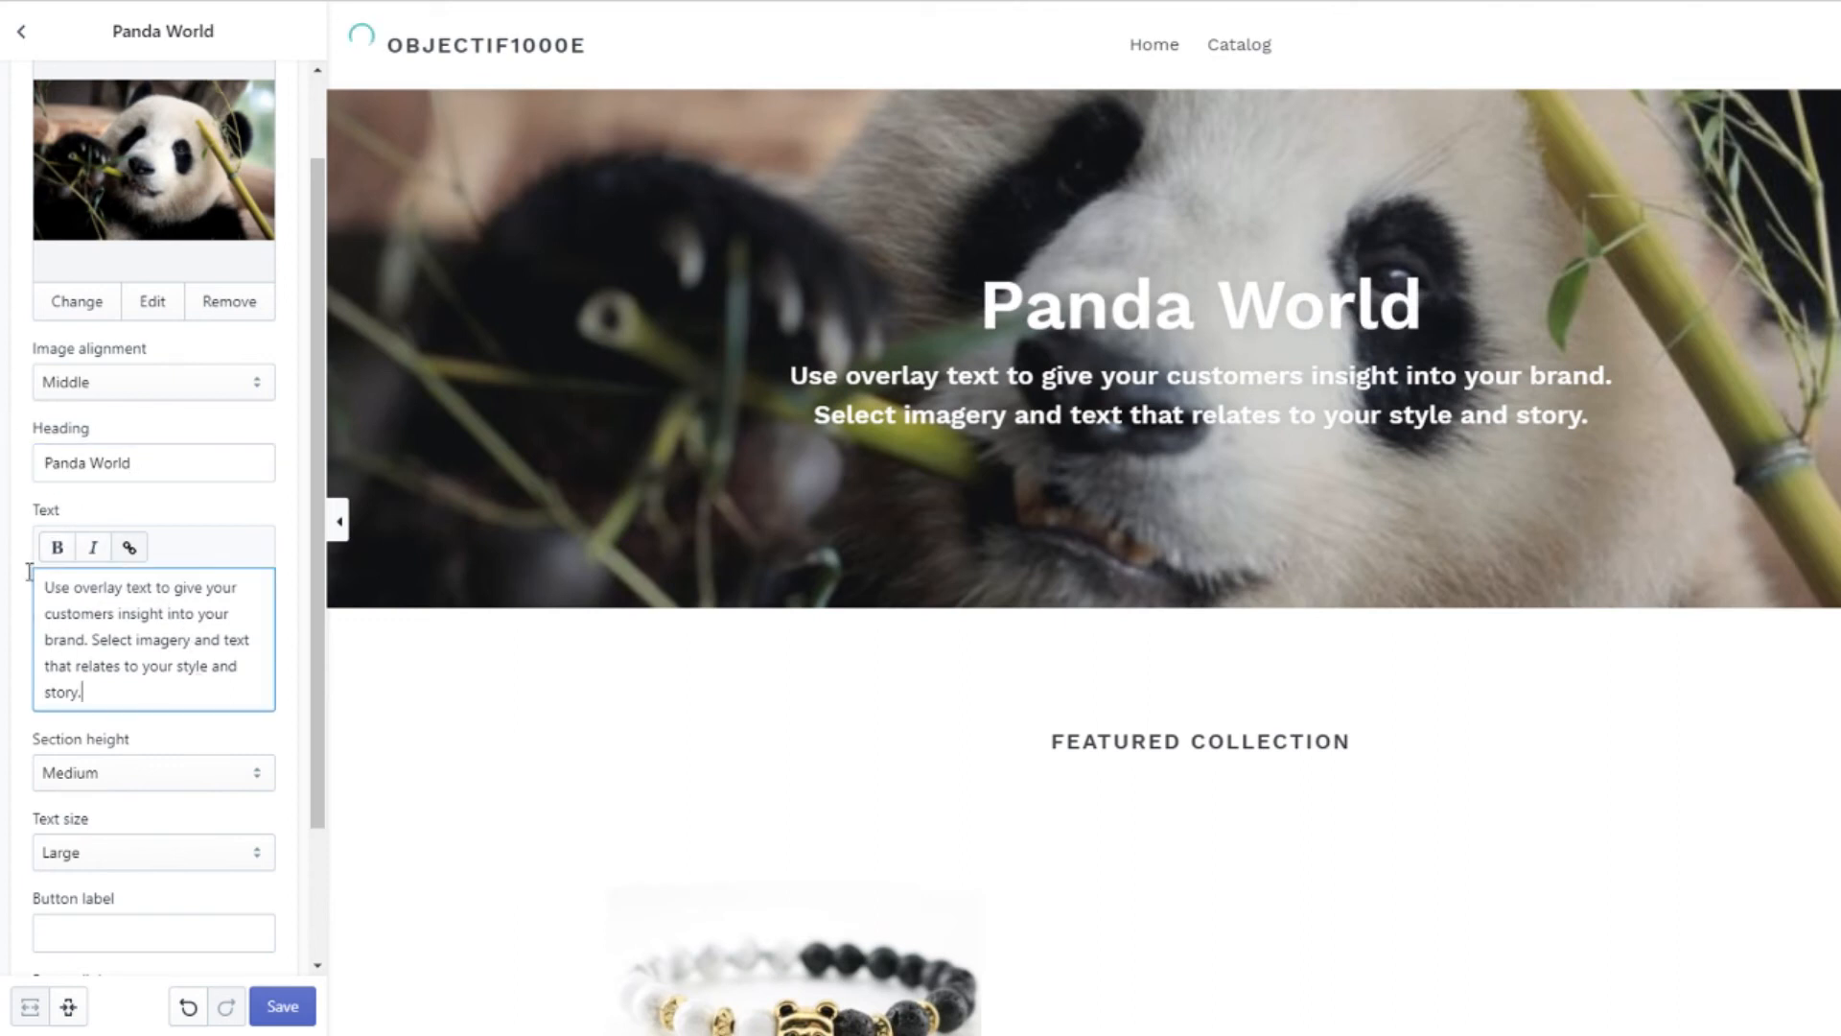
key(ctrl+a)
text(B)
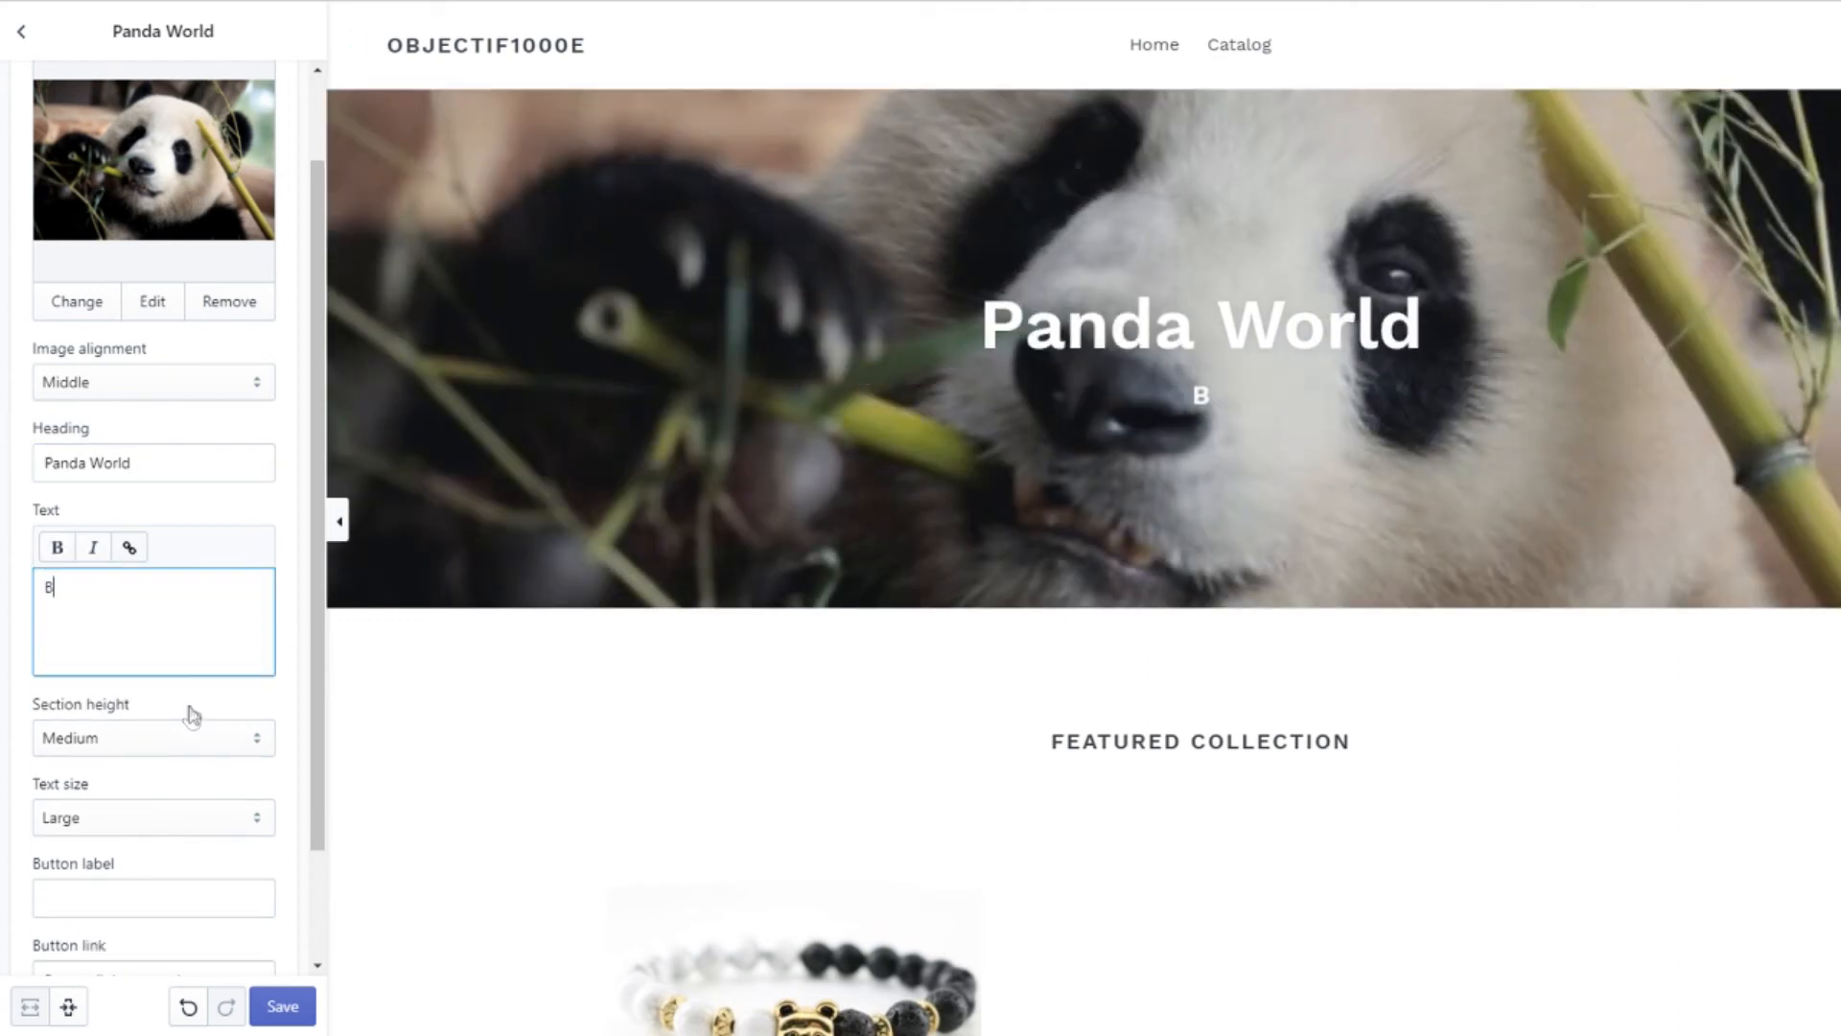
text(ienvenu)
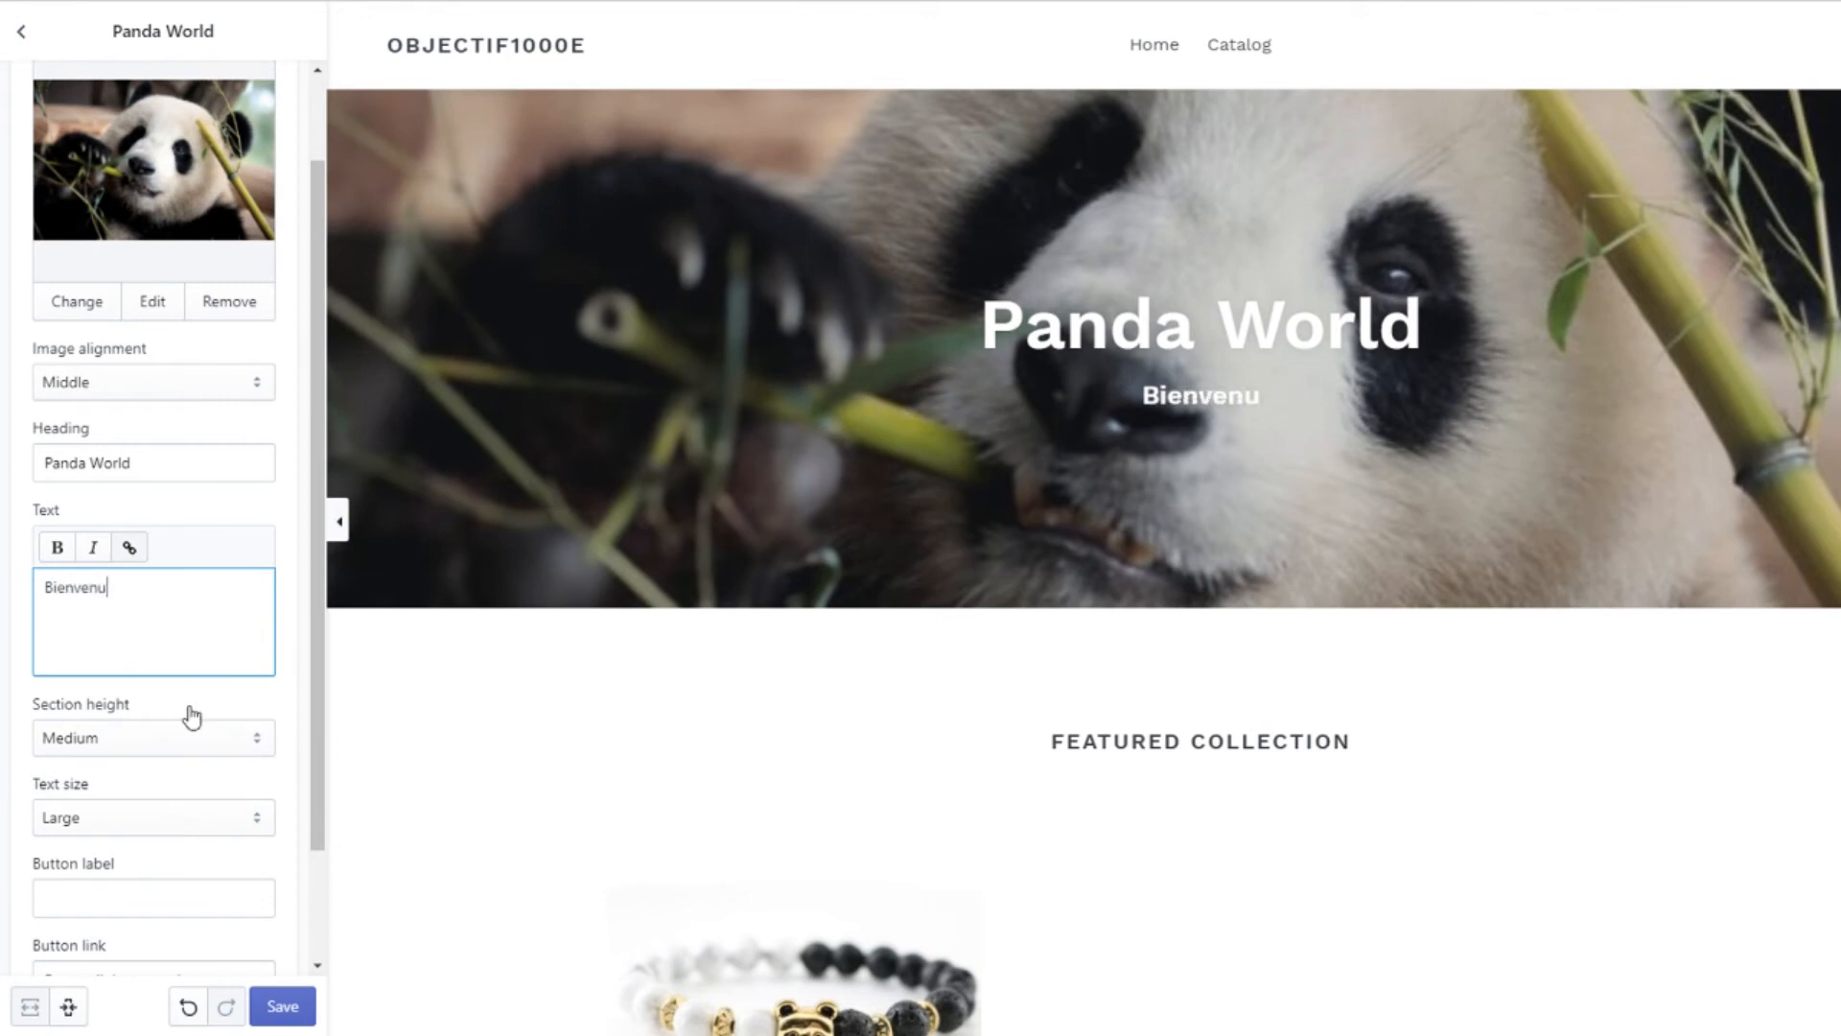
text( sur)
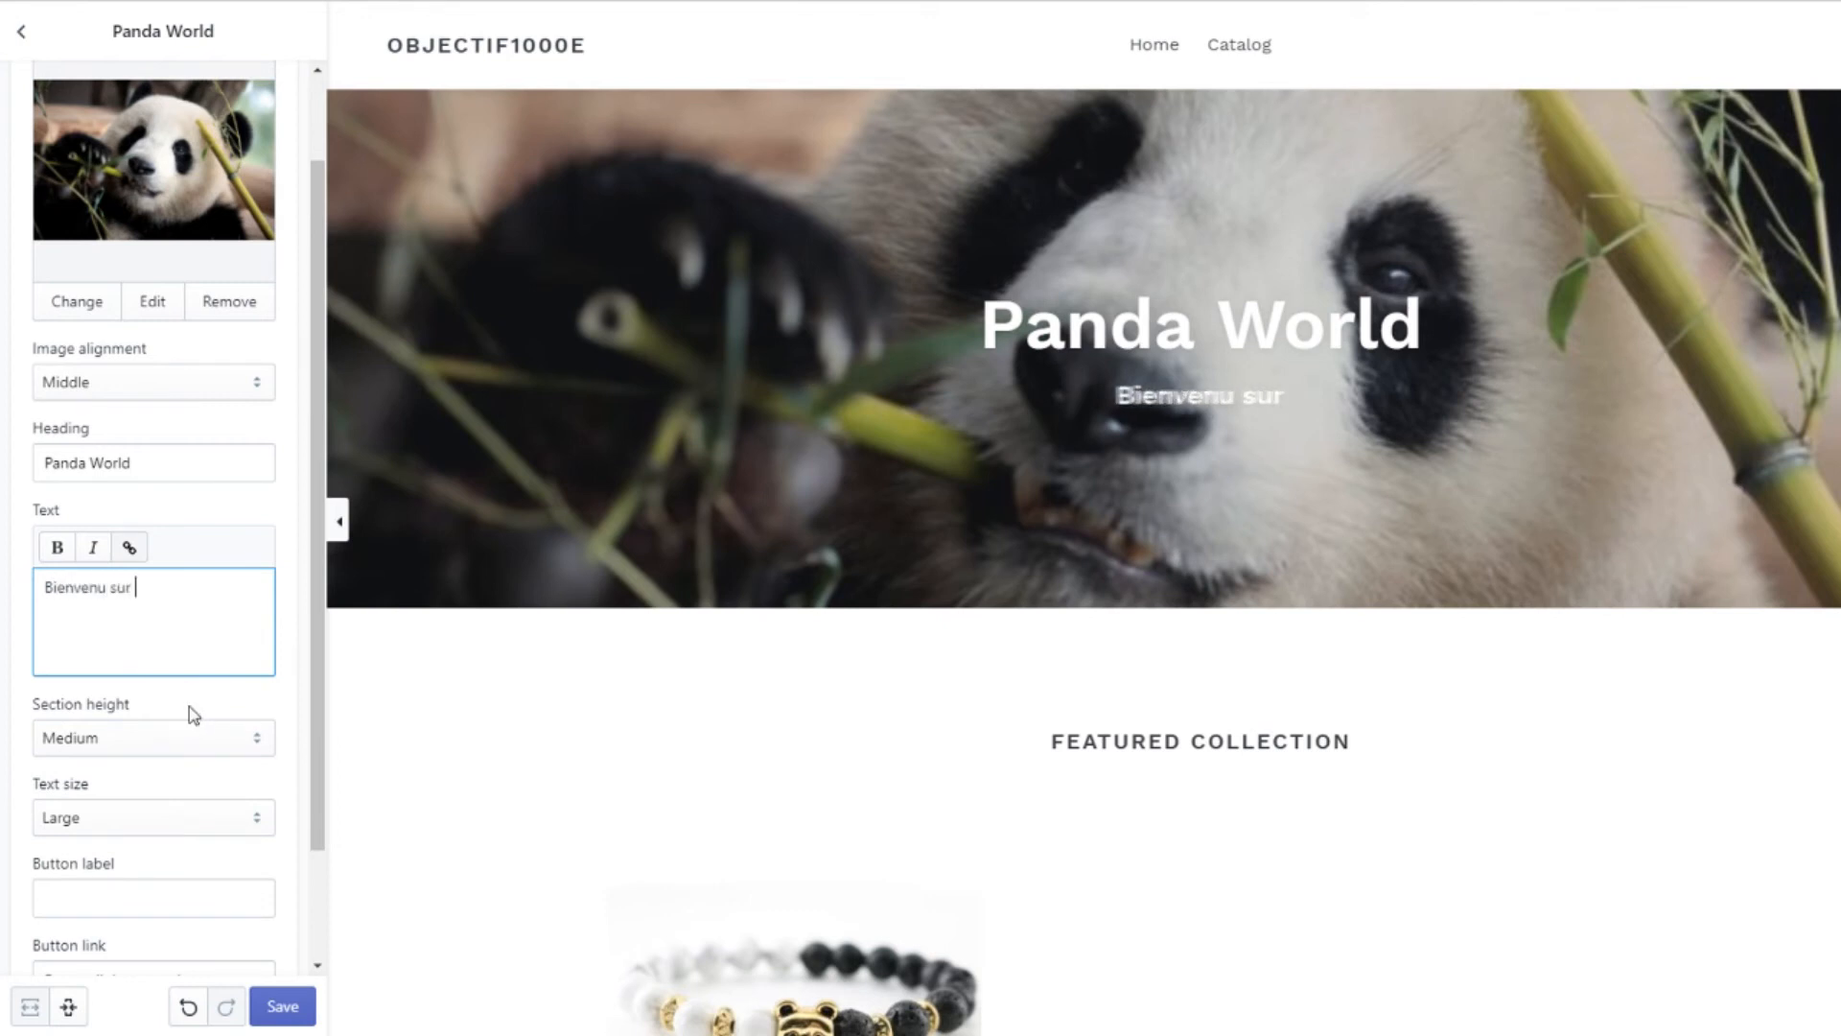
key(BackSpace)
key(BackSpace)
key(BackSpace)
key(BackSpace)
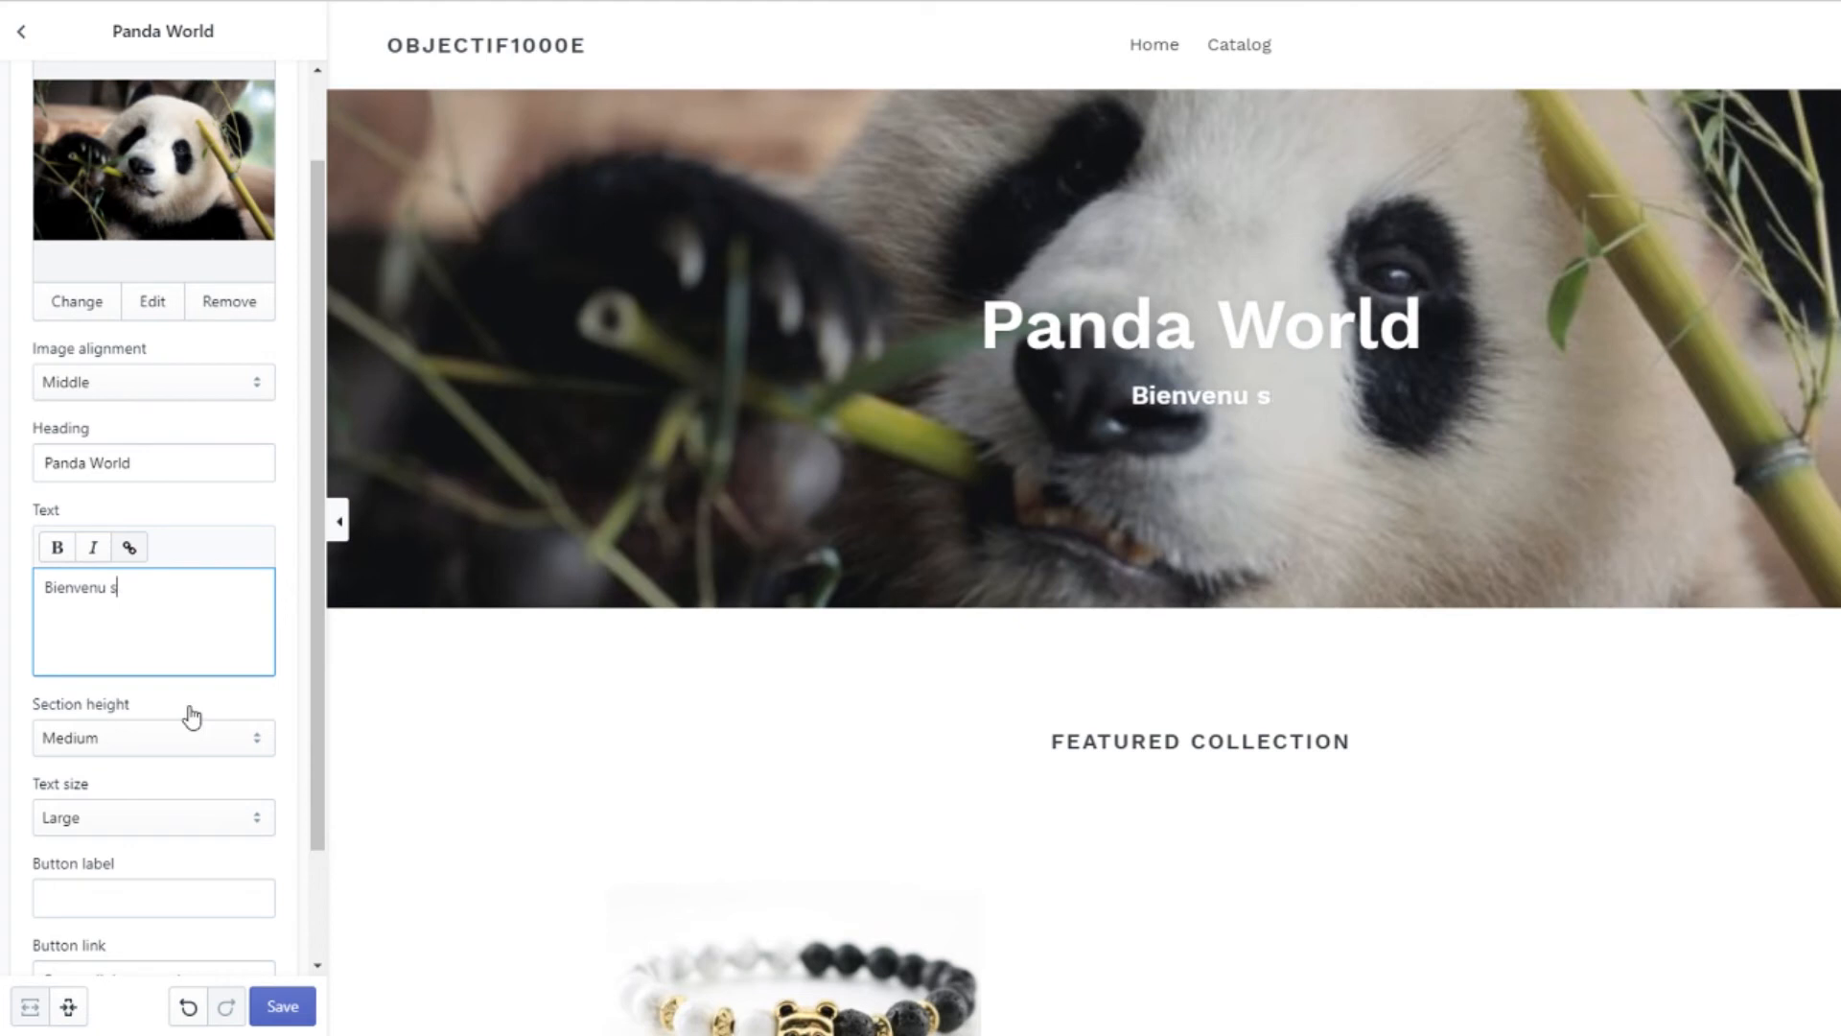
text(dans)
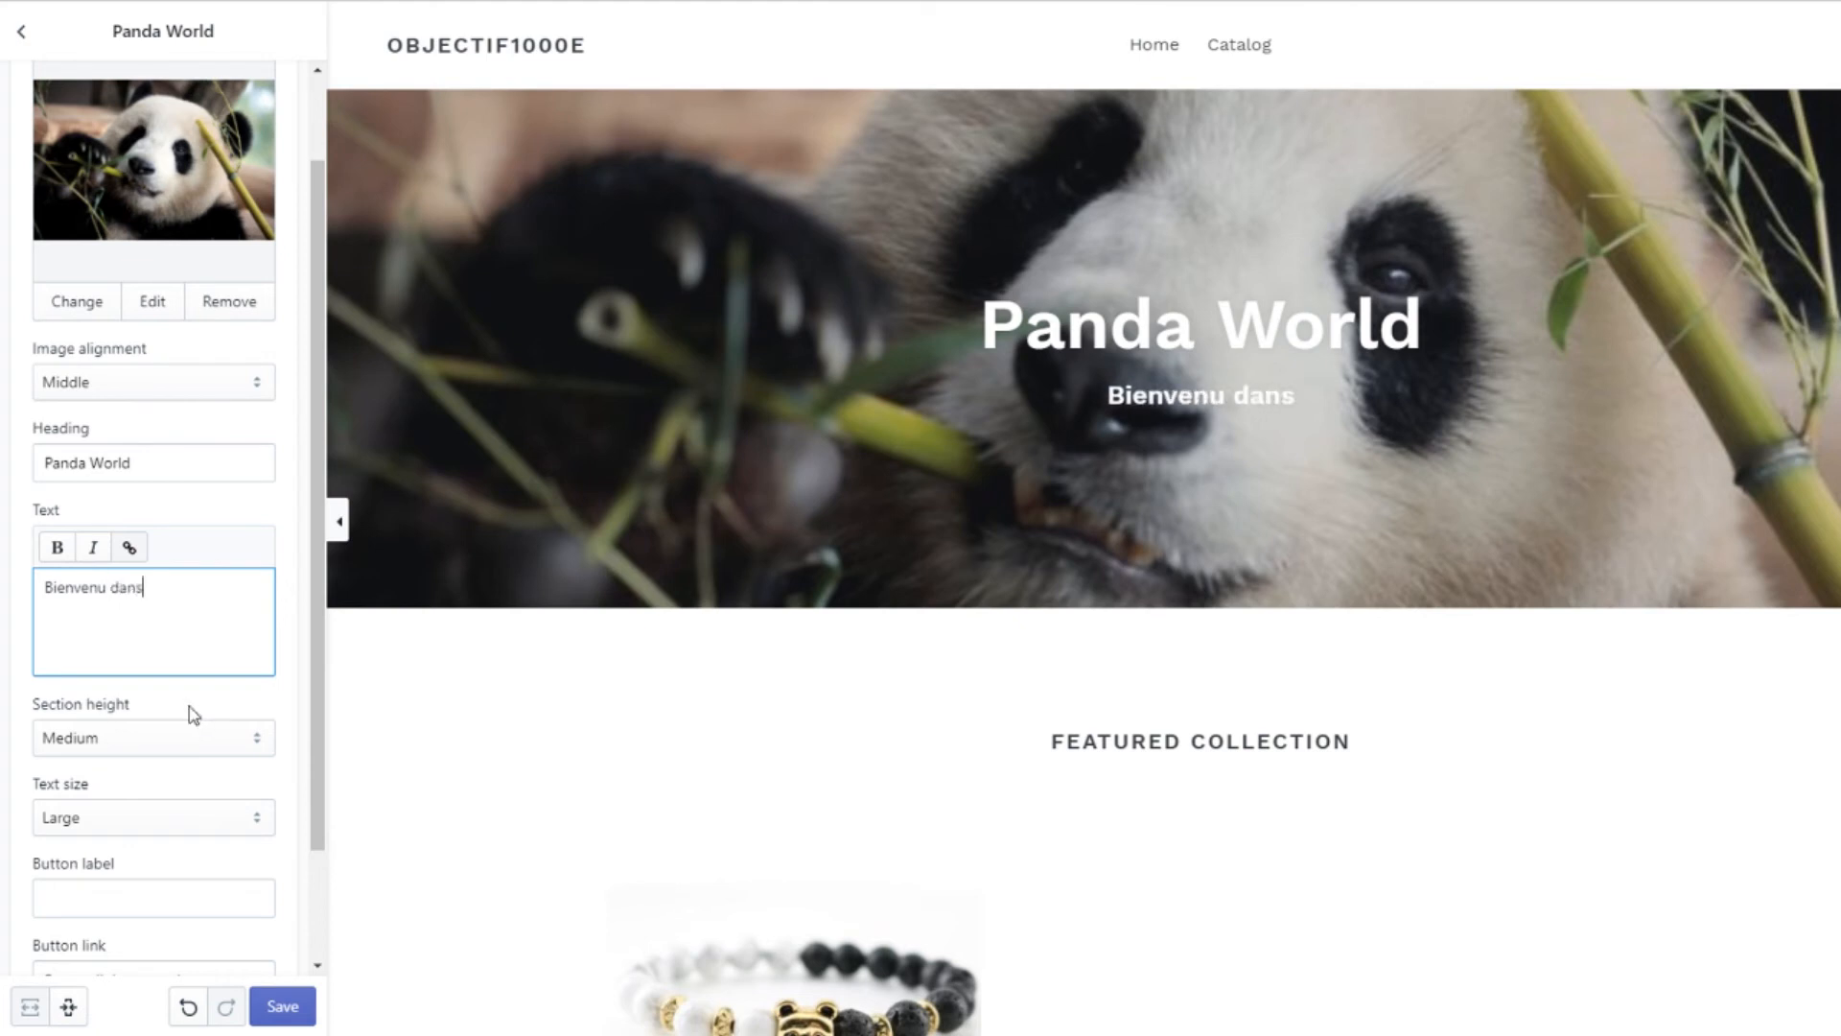
Shorten the overlay section's text to "Bienvenu" and save the theme changes.
click(279, 633)
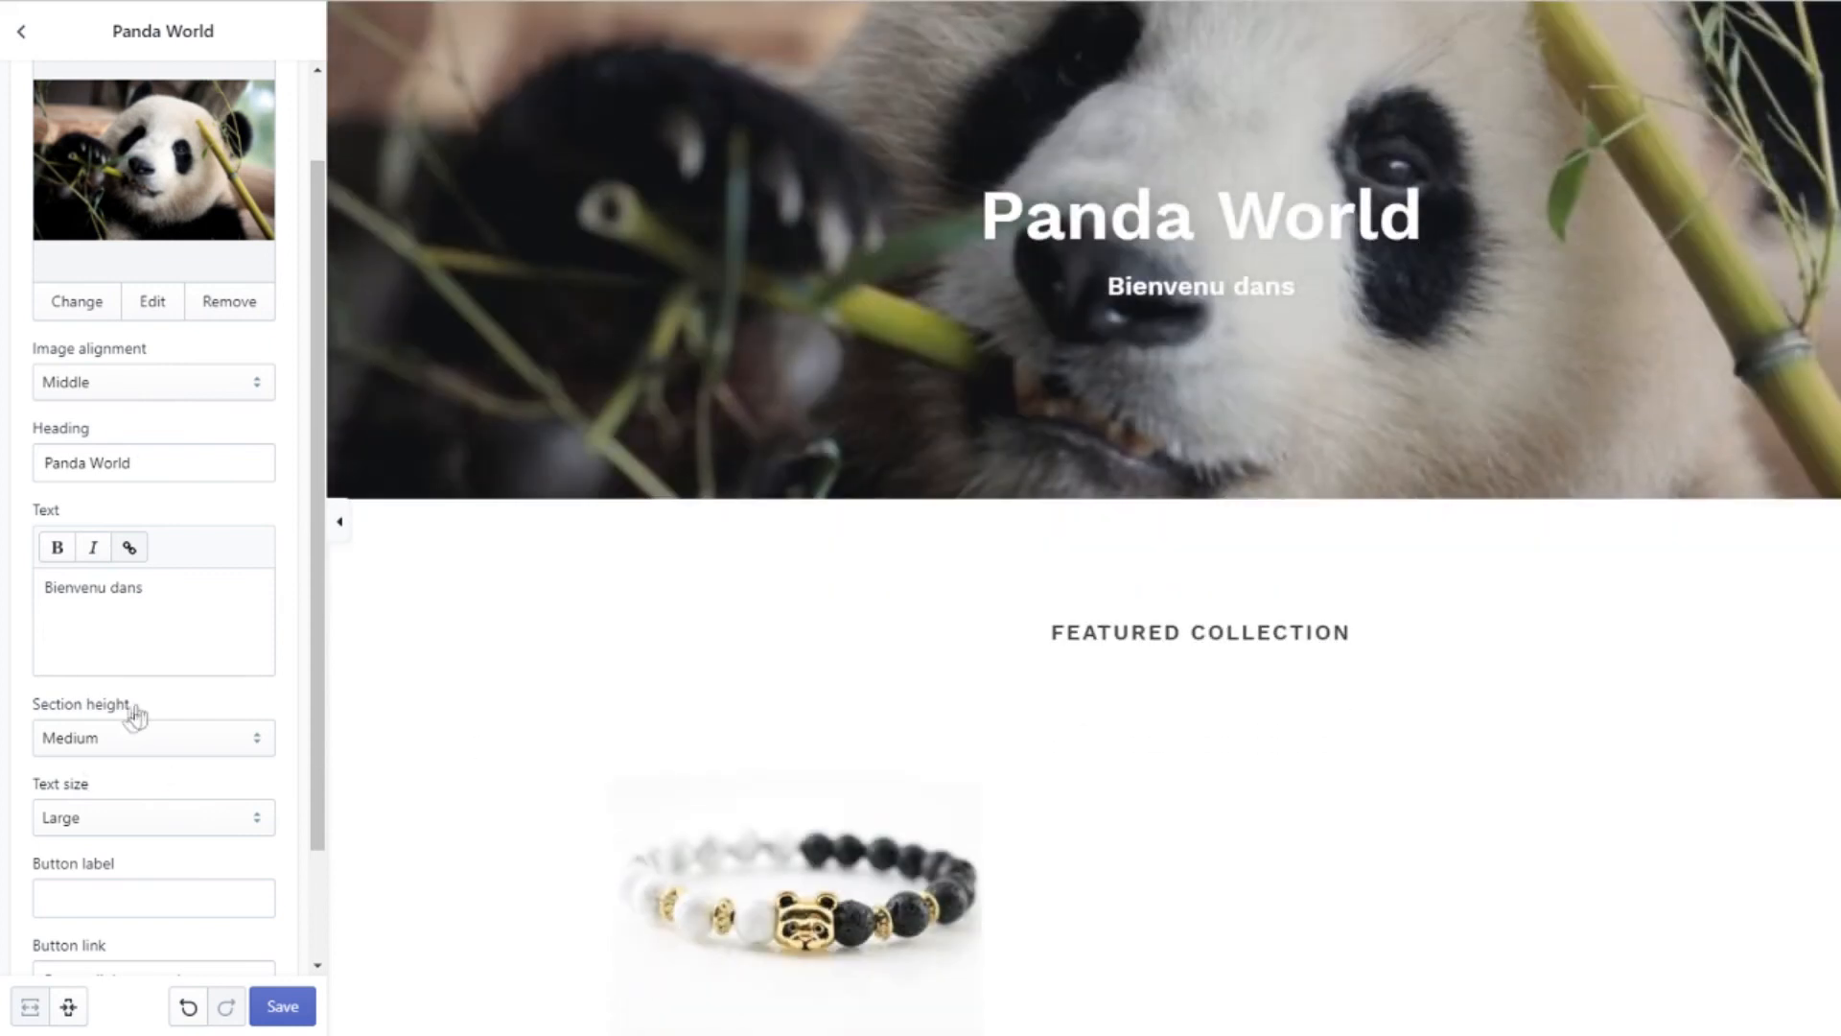
drag(139, 596, 115, 605)
key(BackSpace)
key(BackSpace)
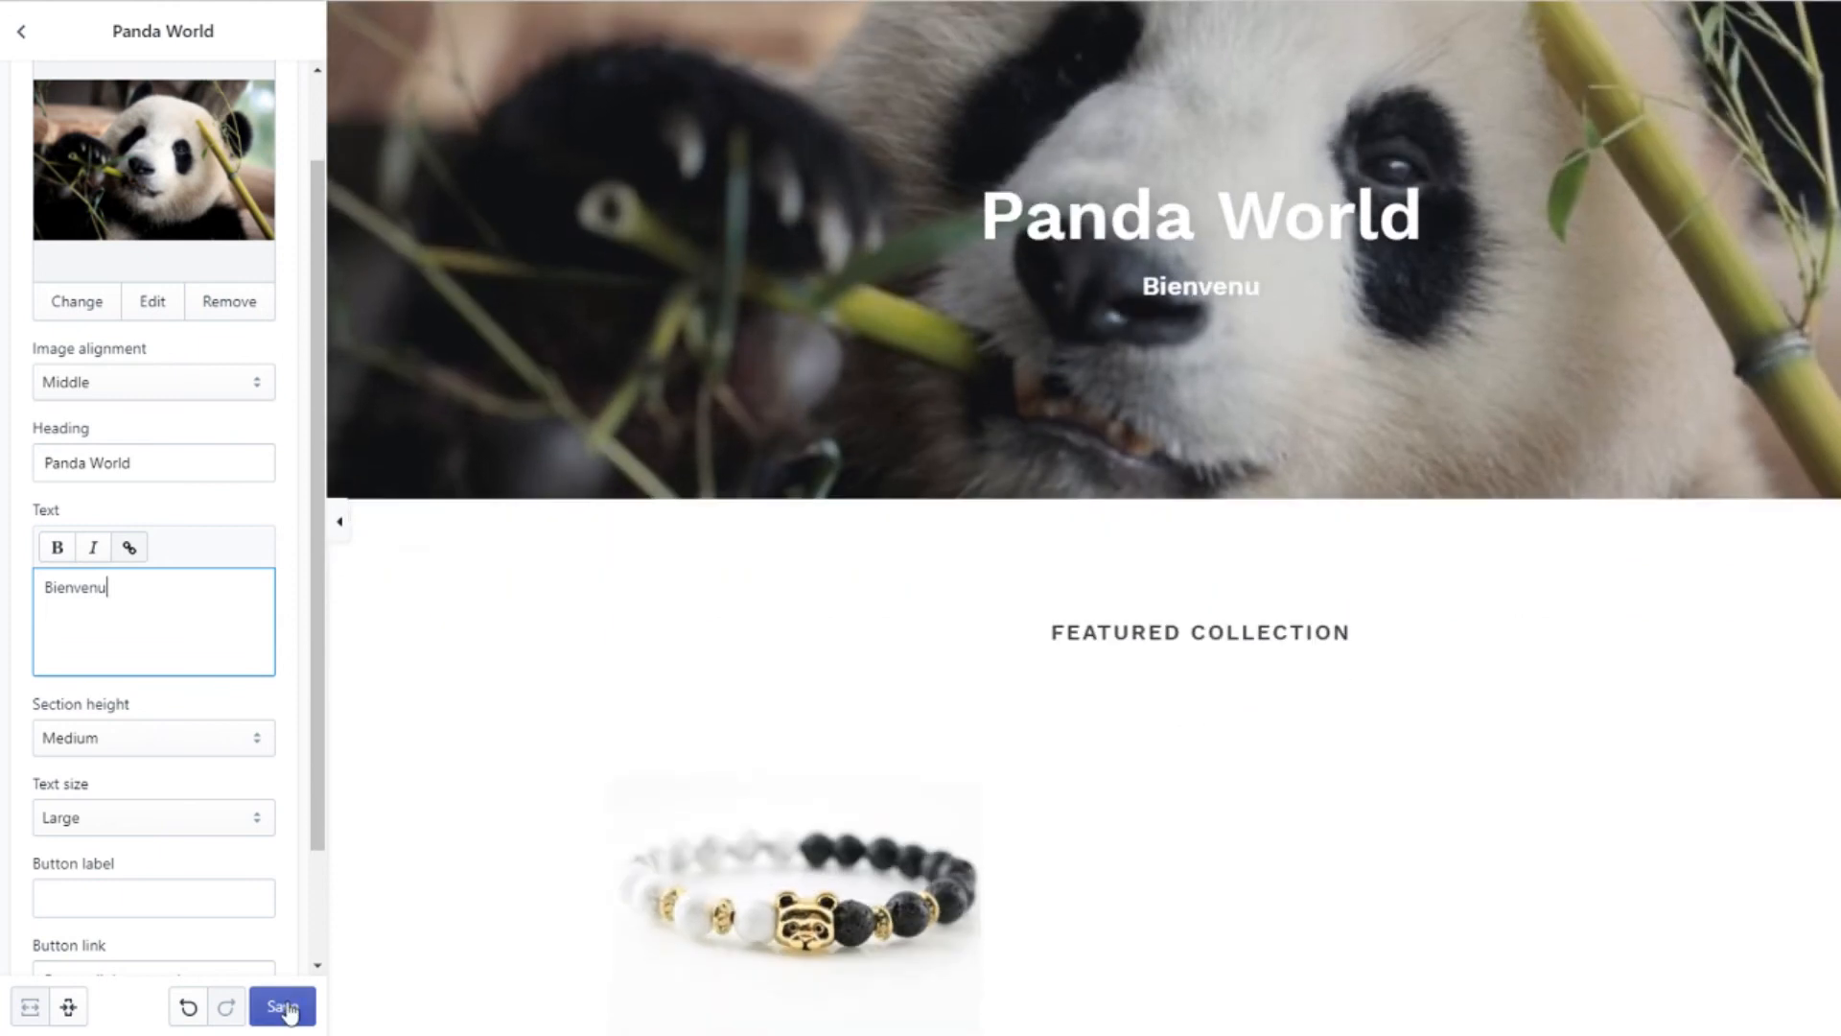
click(283, 1006)
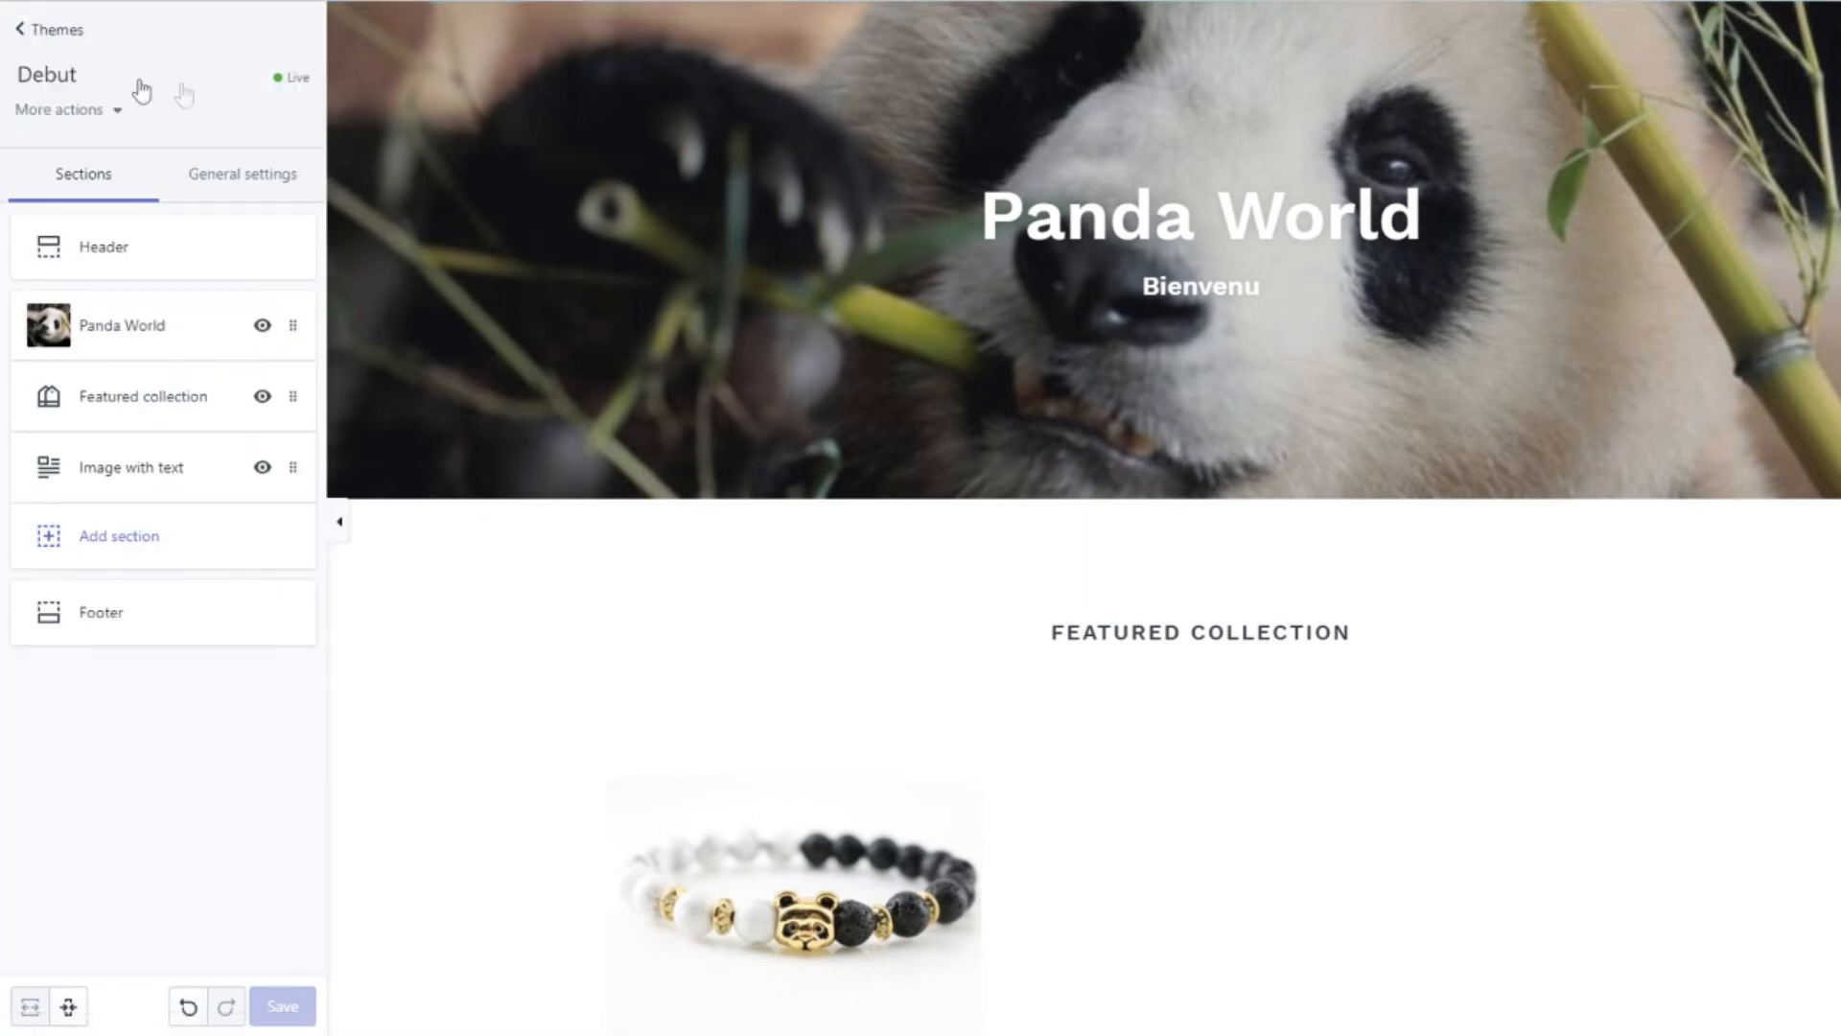
Leave the theme editor, set the store name to "Panda World" in the General store settings, and save the change.
click(43, 29)
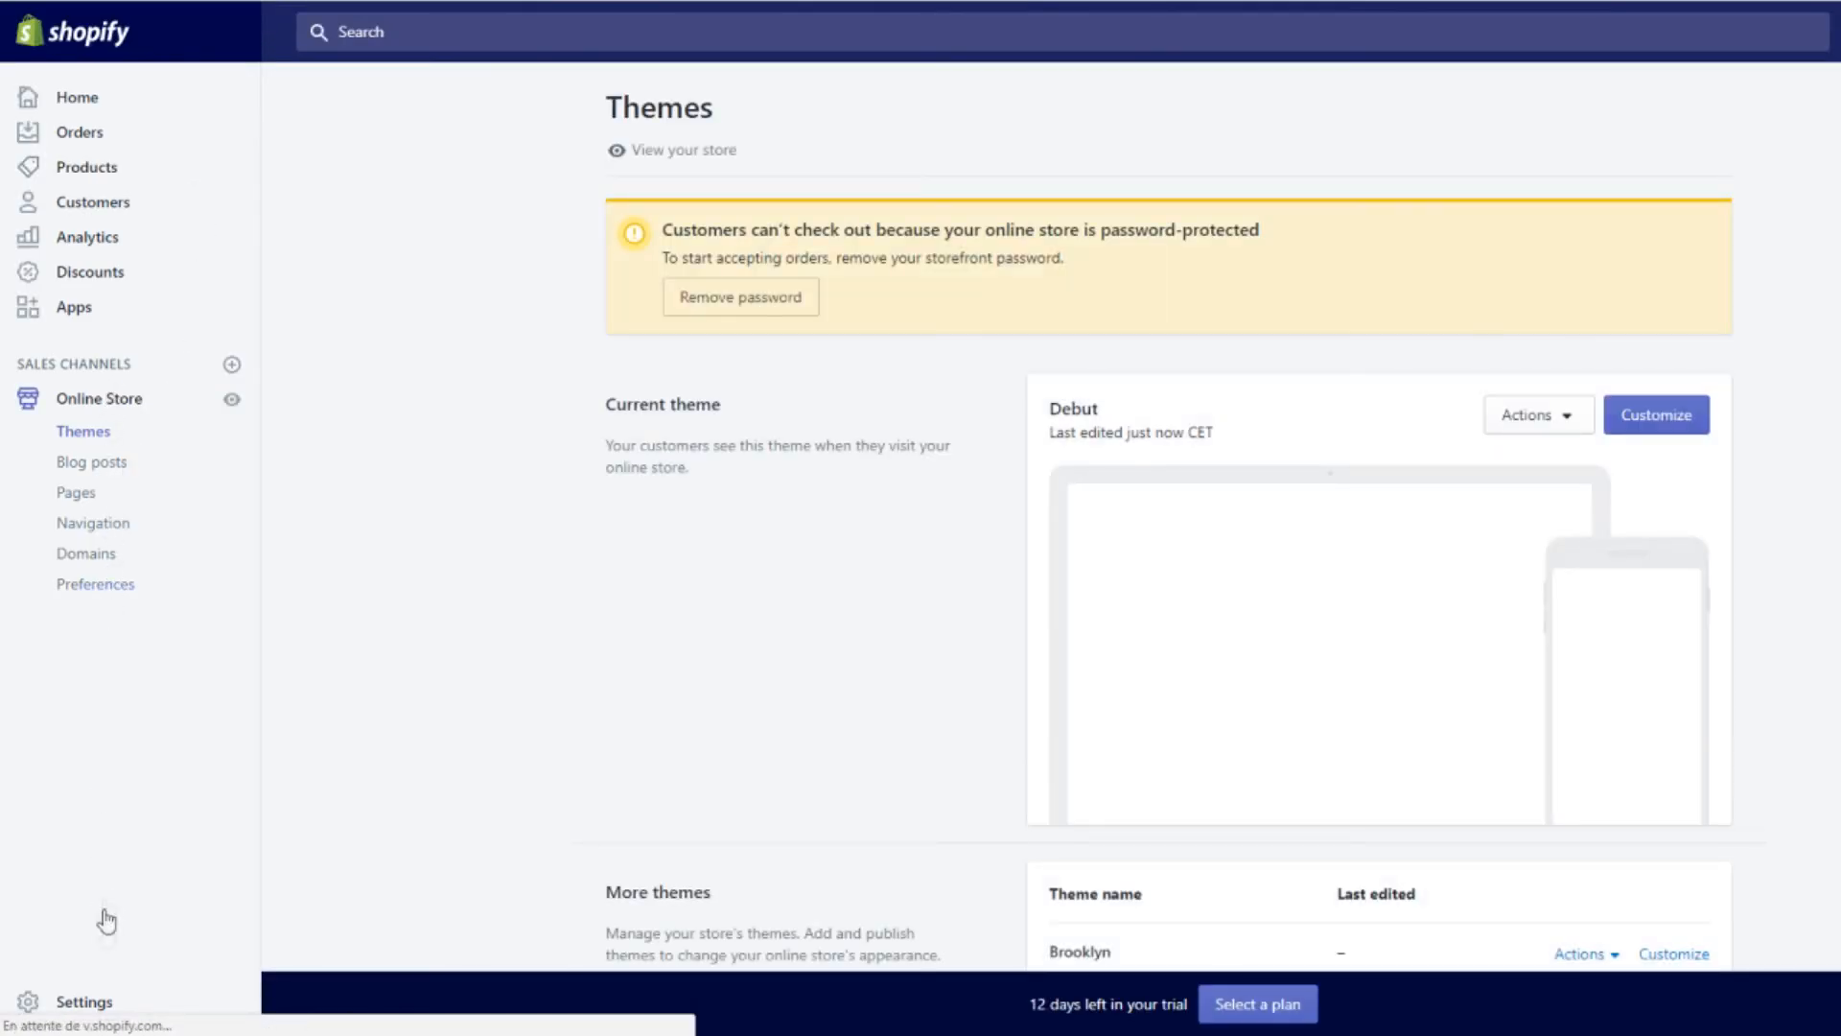
click(96, 1001)
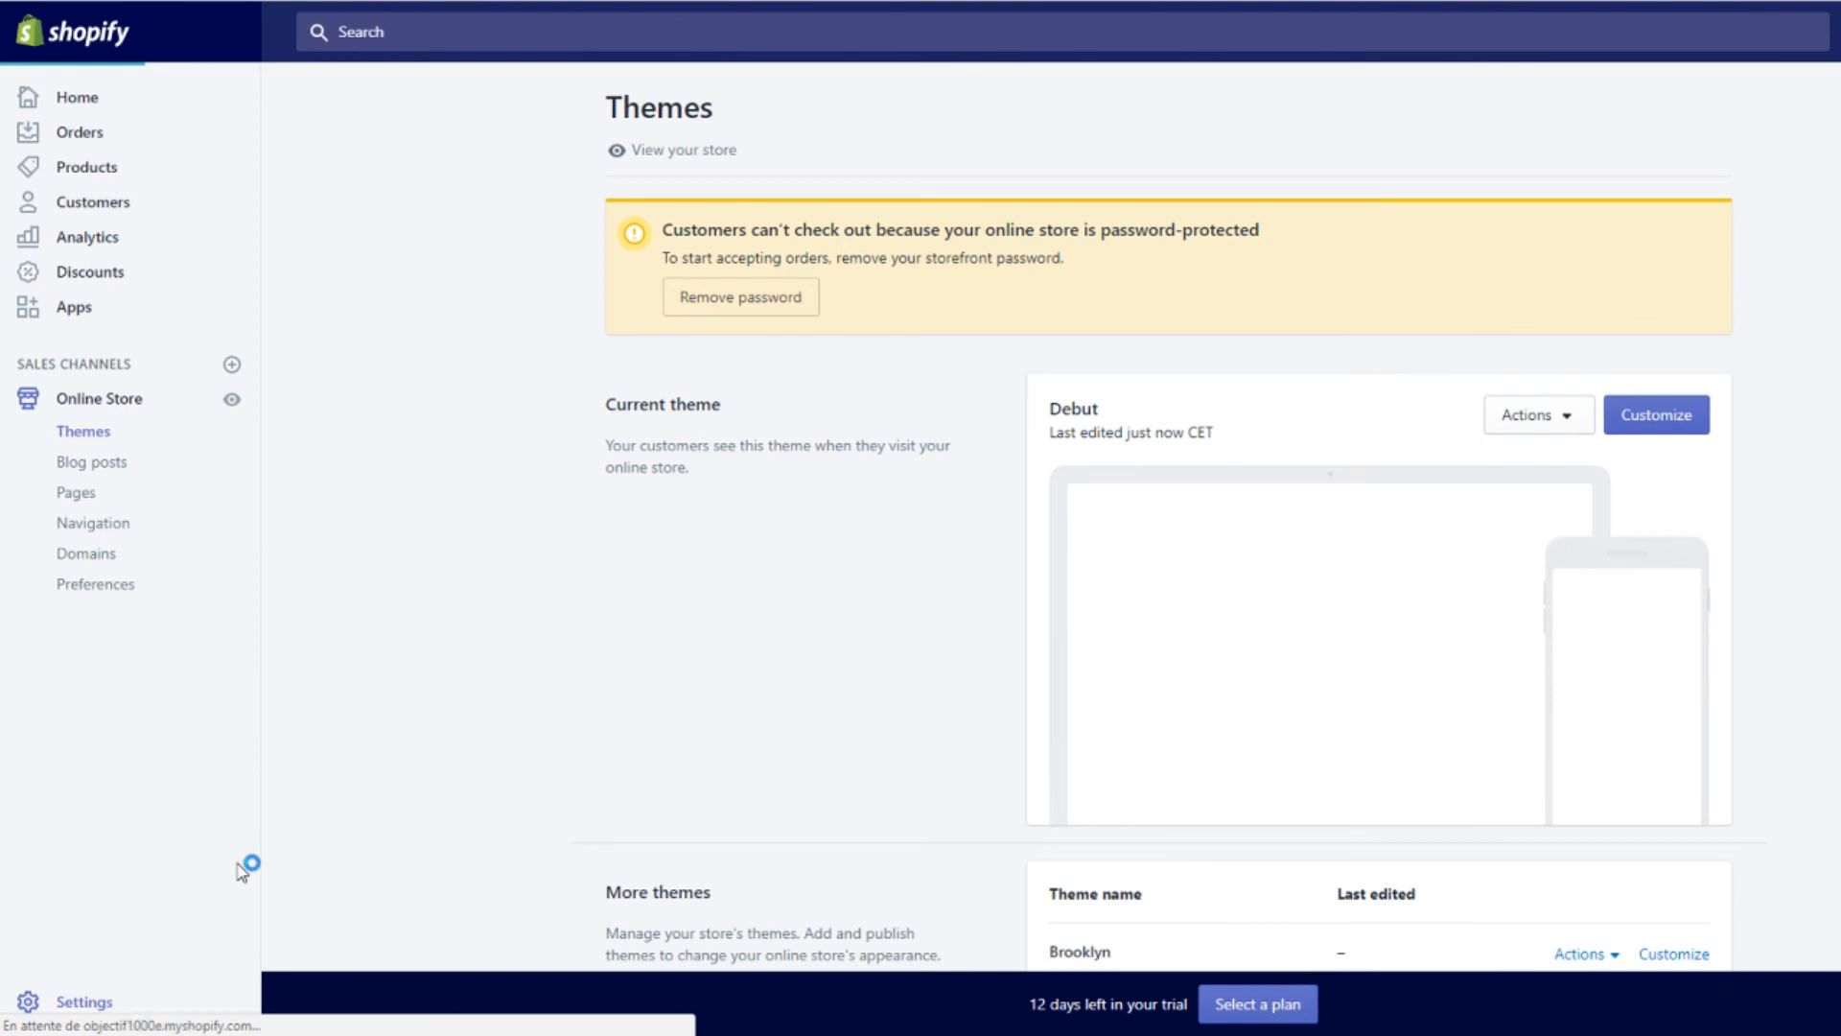
click(853, 249)
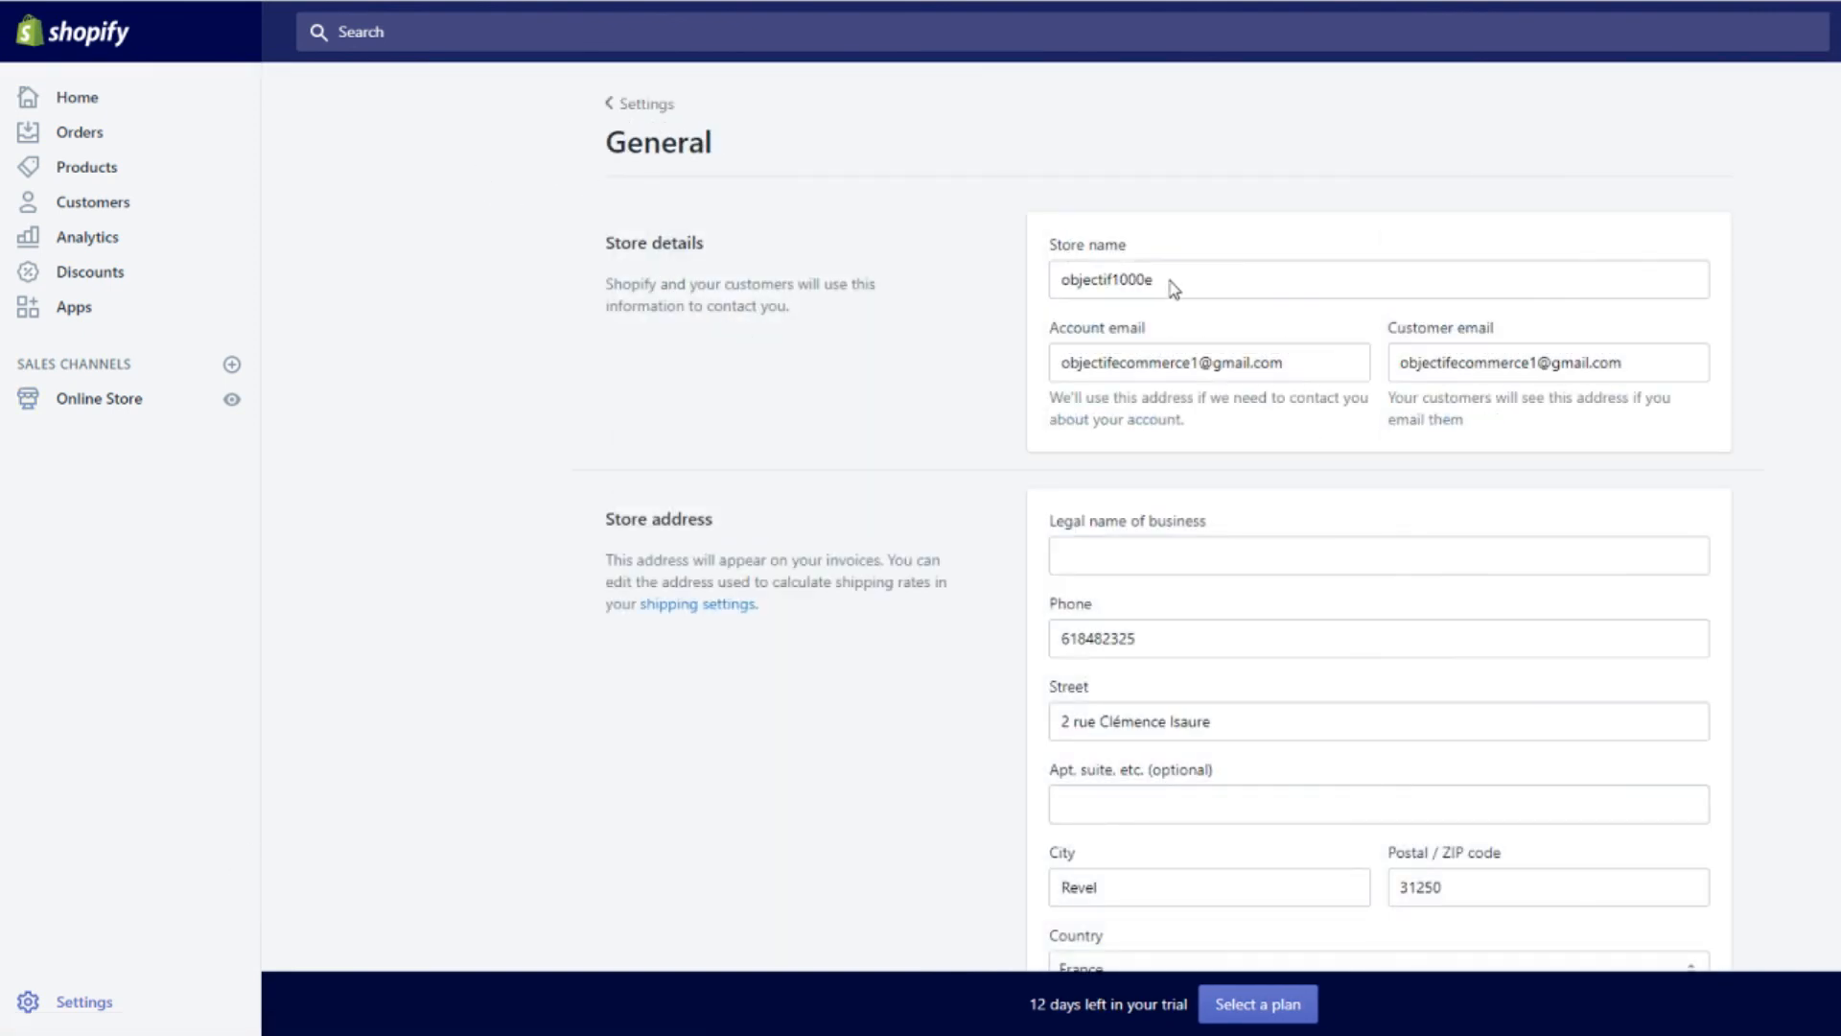
drag(1166, 280, 1070, 280)
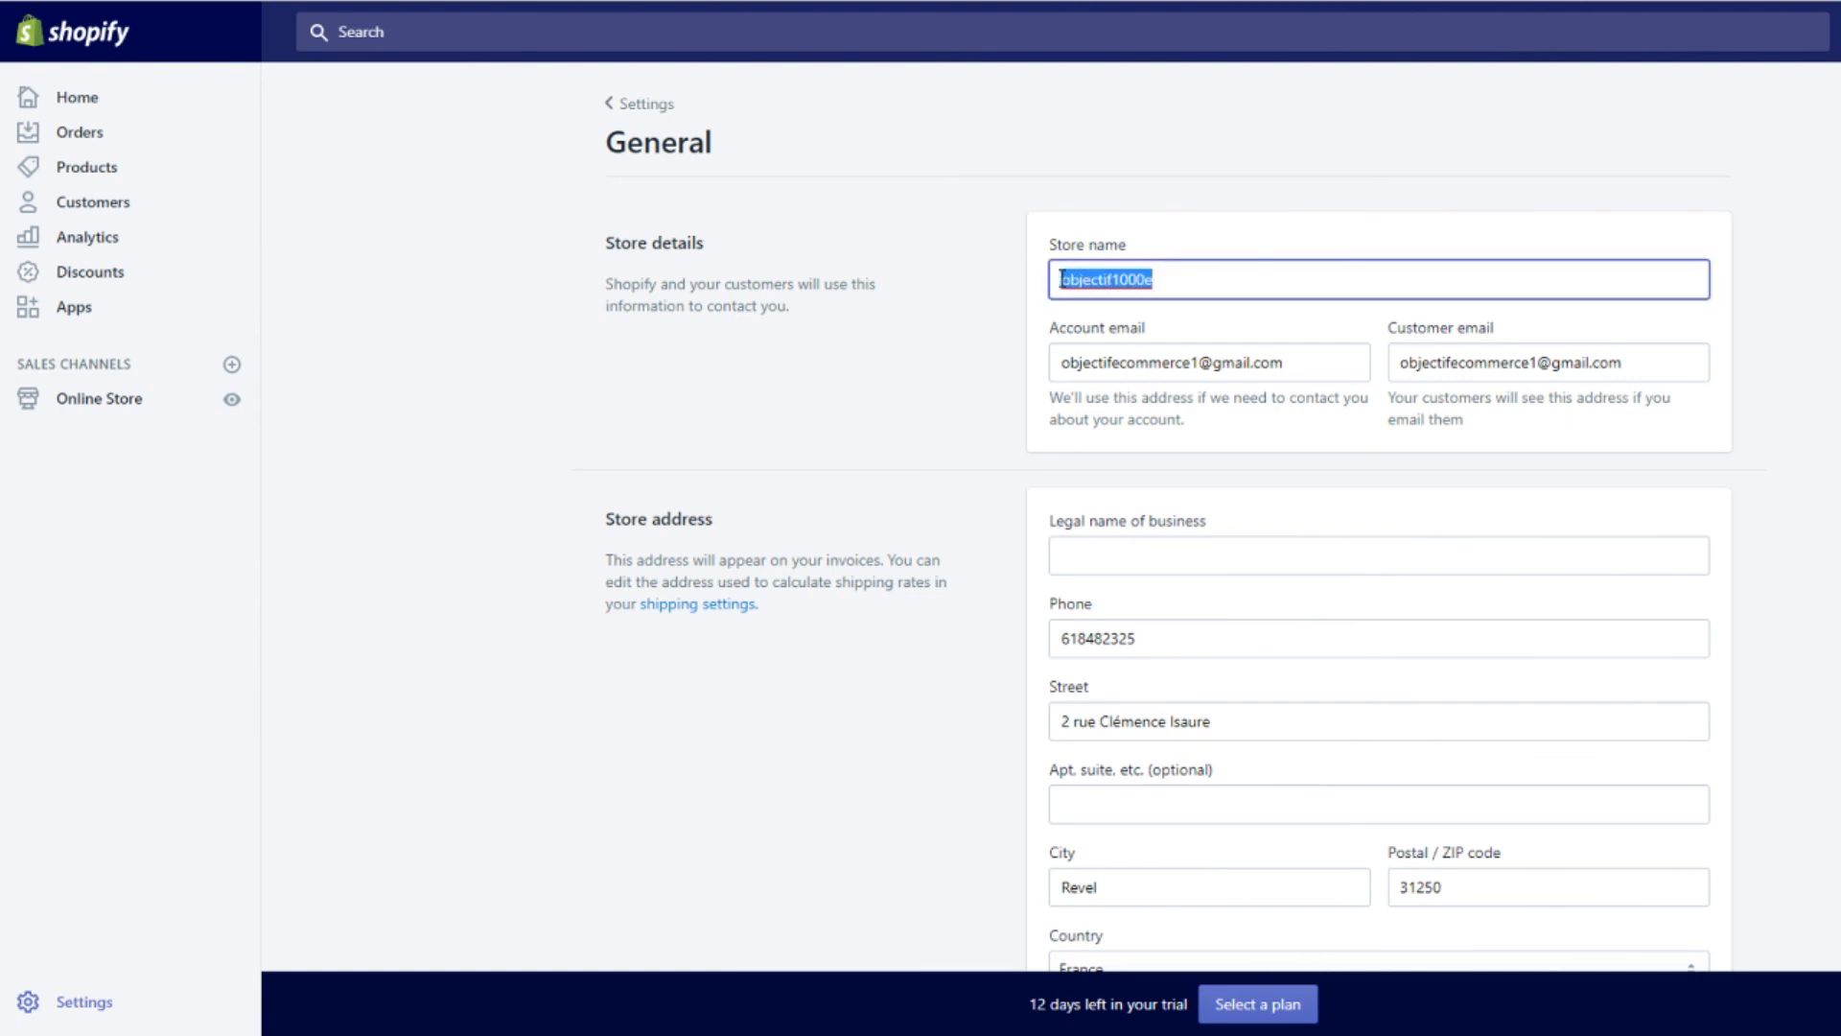
text(Panda World)
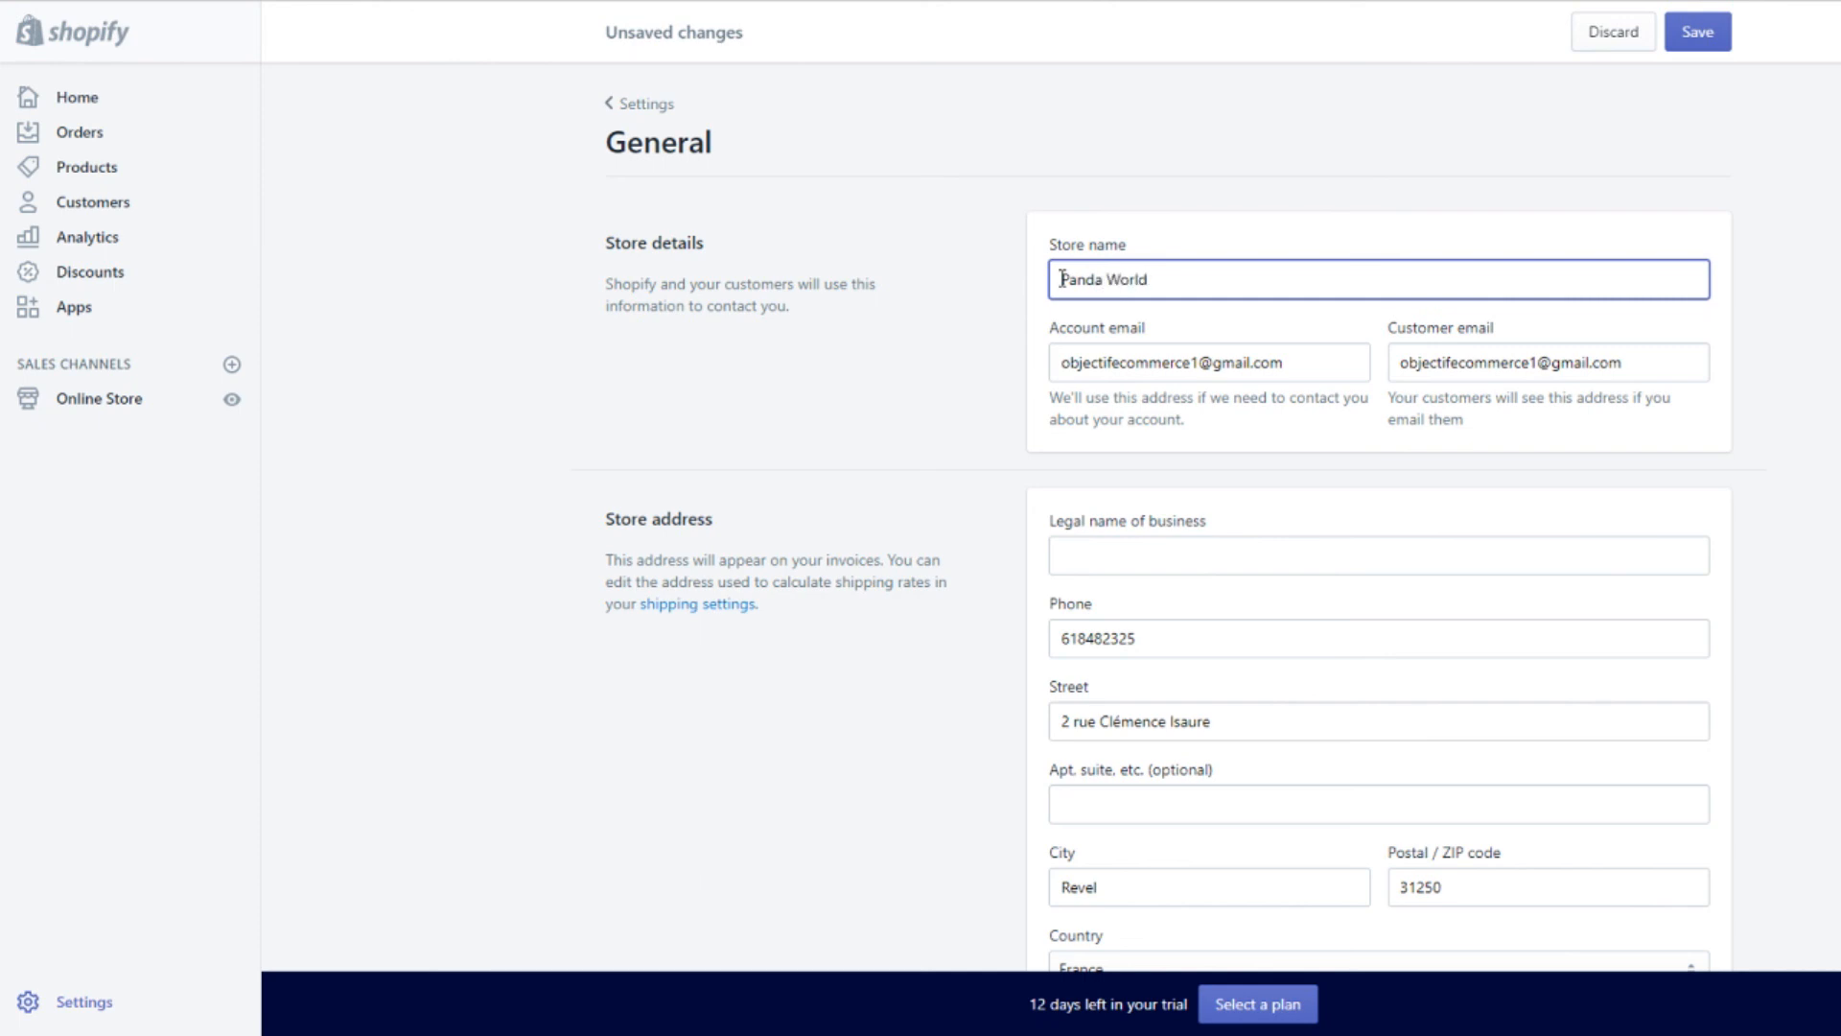
click(1697, 32)
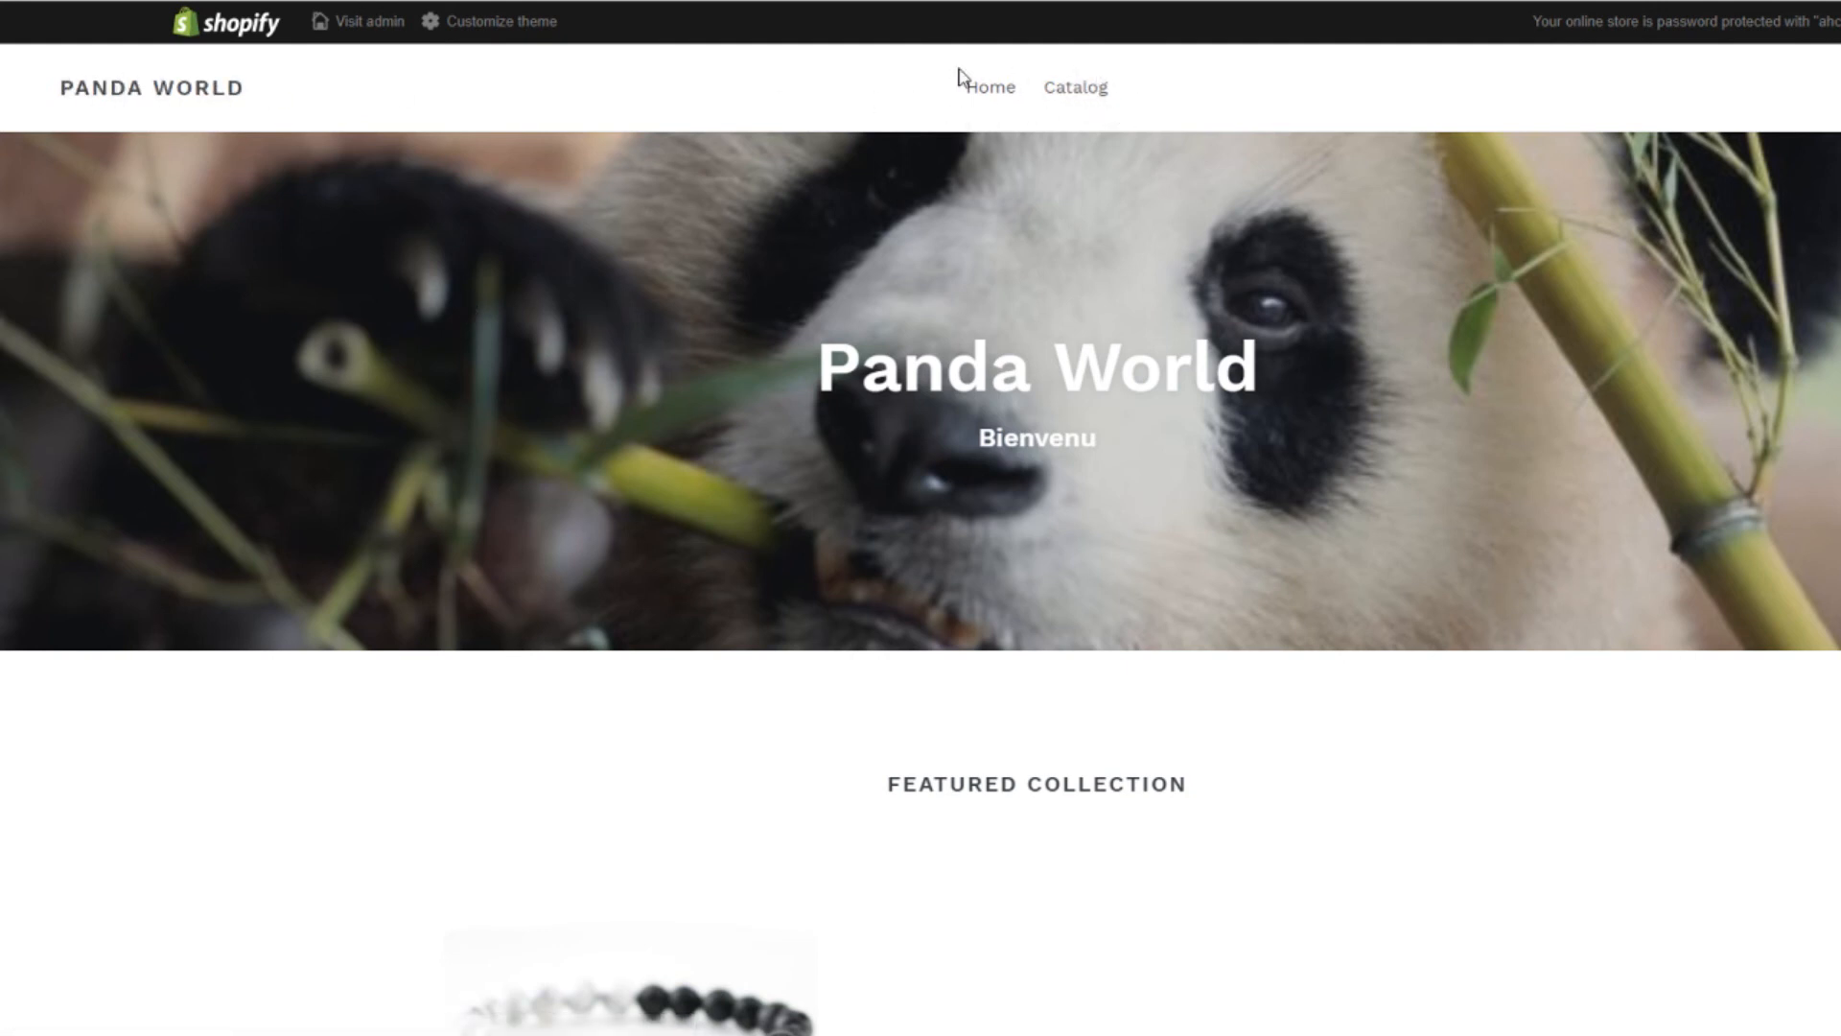
Review the live storefront's home page, checking the banner heading and text, the featured collection and the Image with text section.
drag(810, 374, 1325, 368)
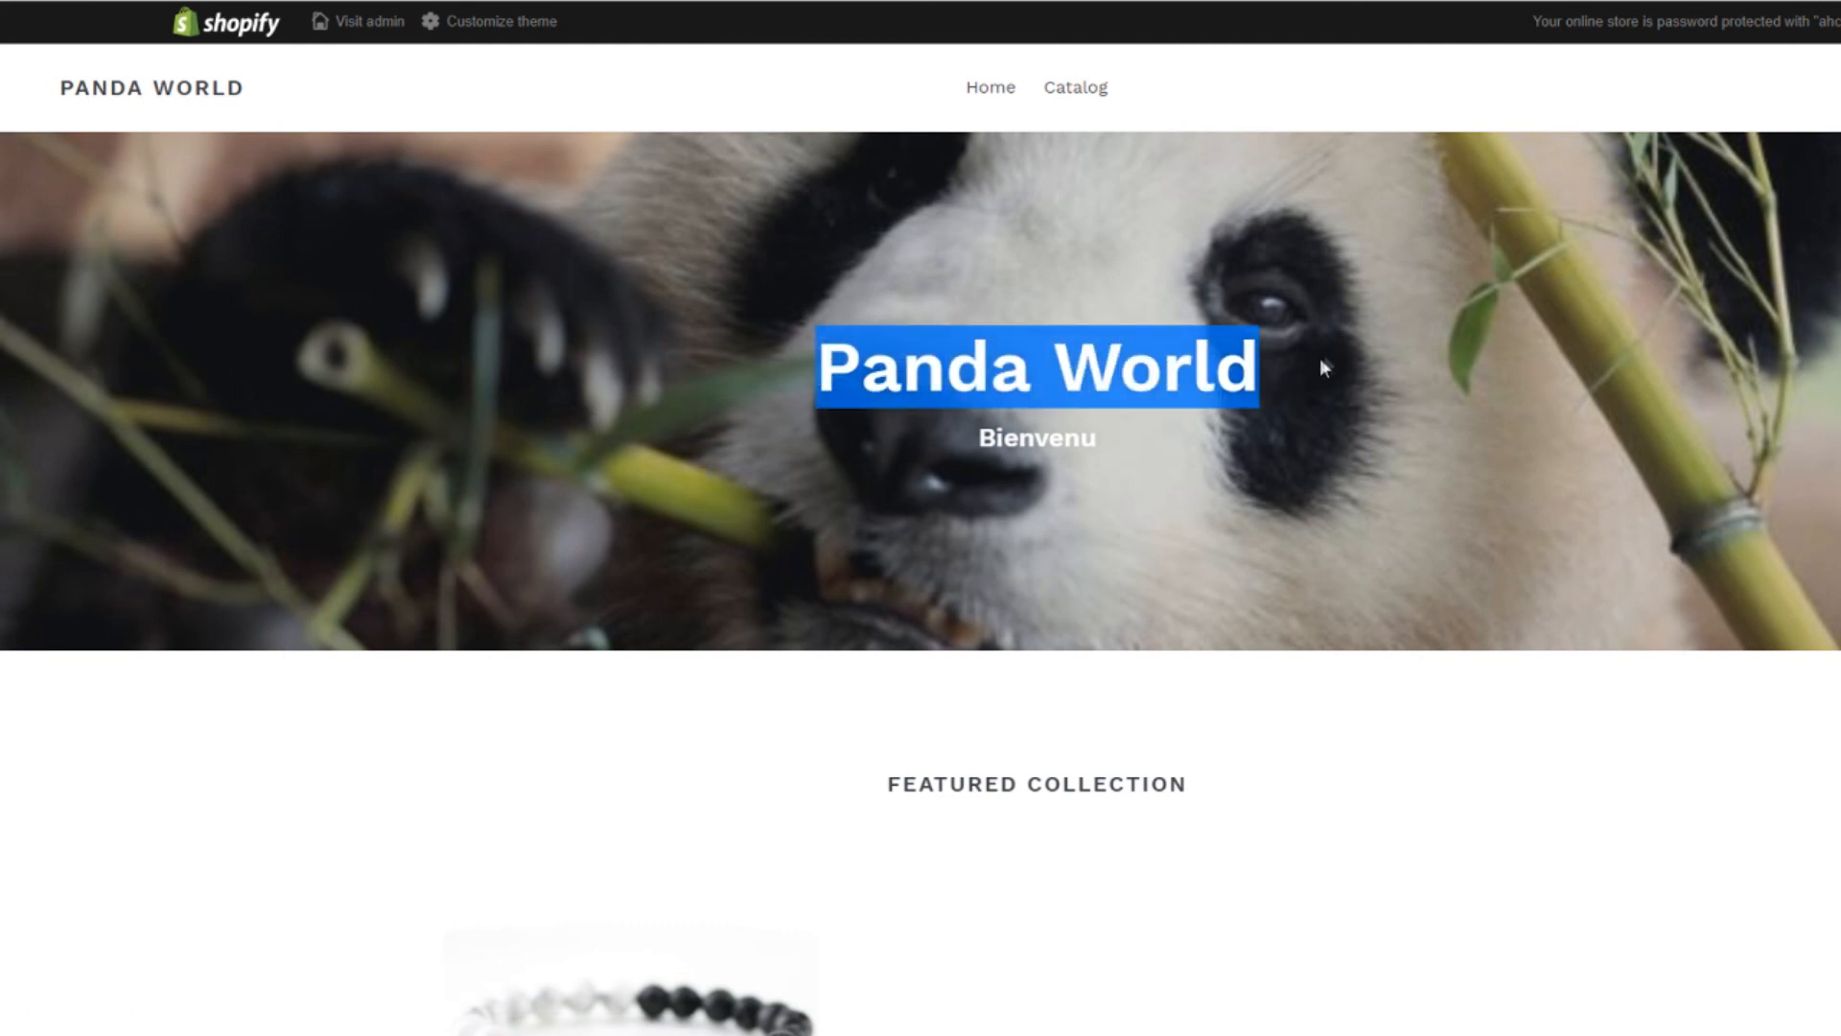
drag(957, 458, 1182, 455)
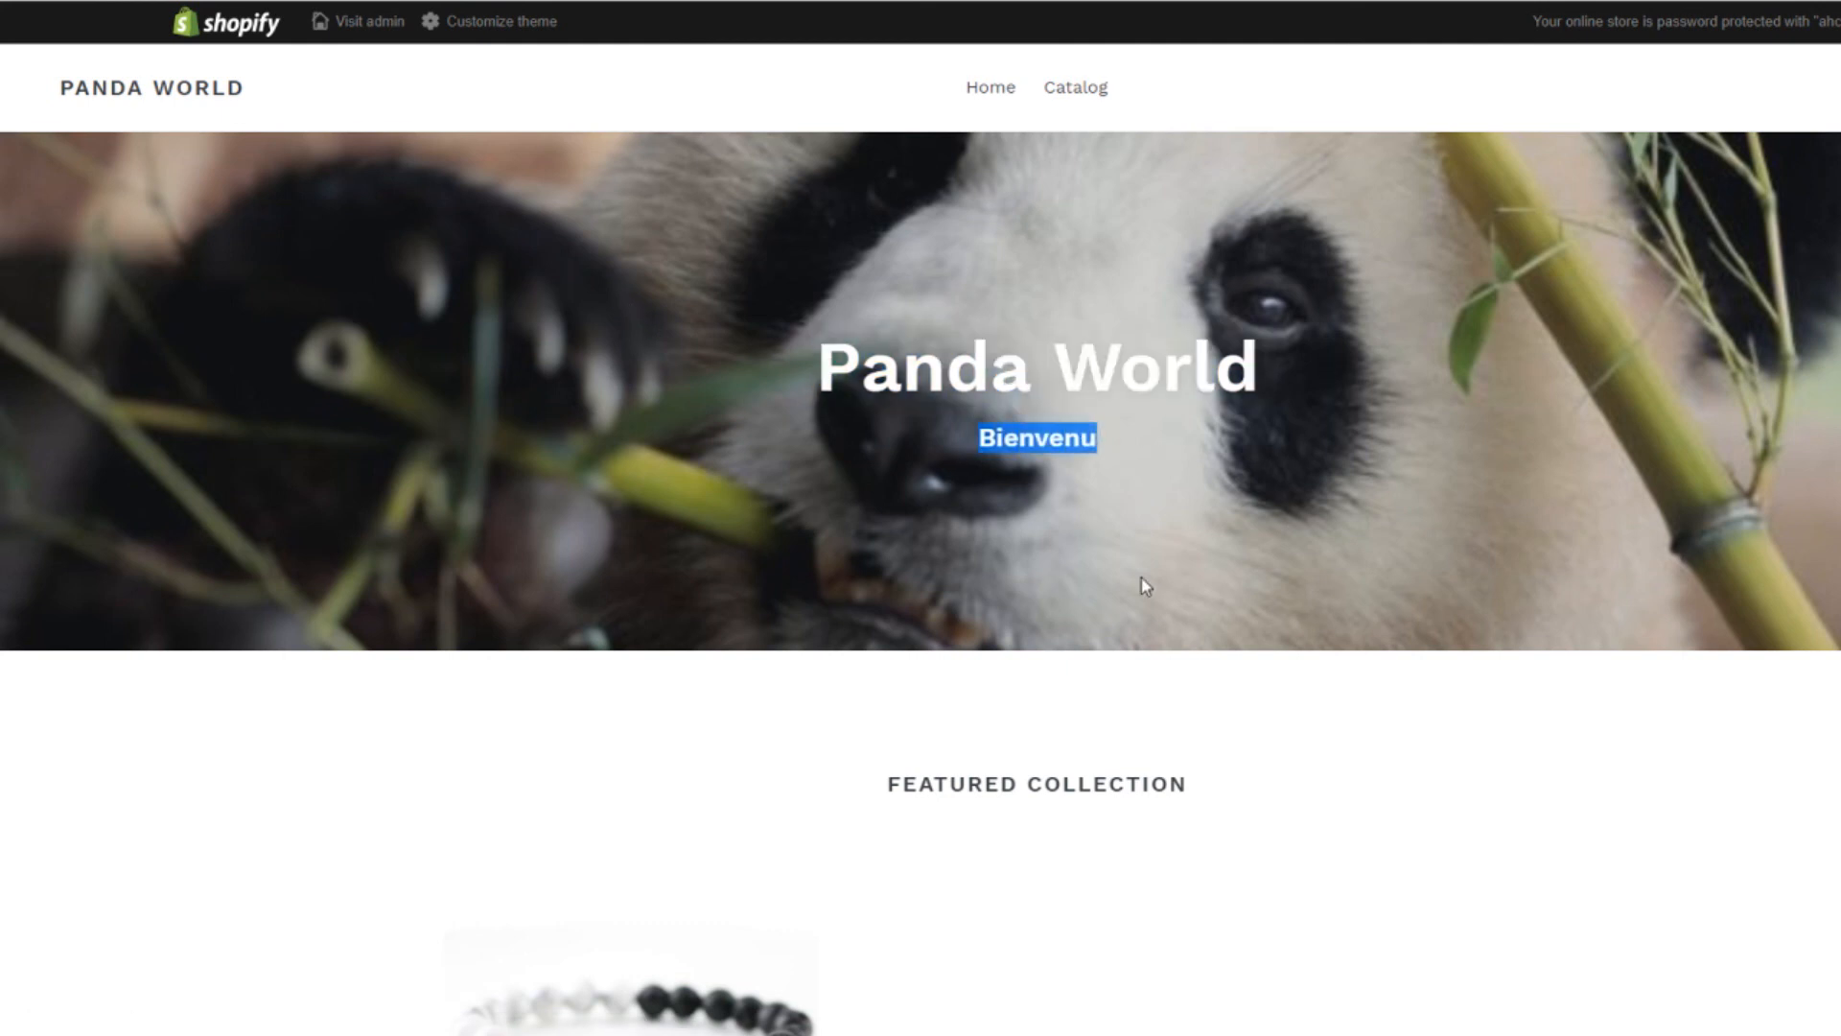
scroll(1146, 586, down, 5)
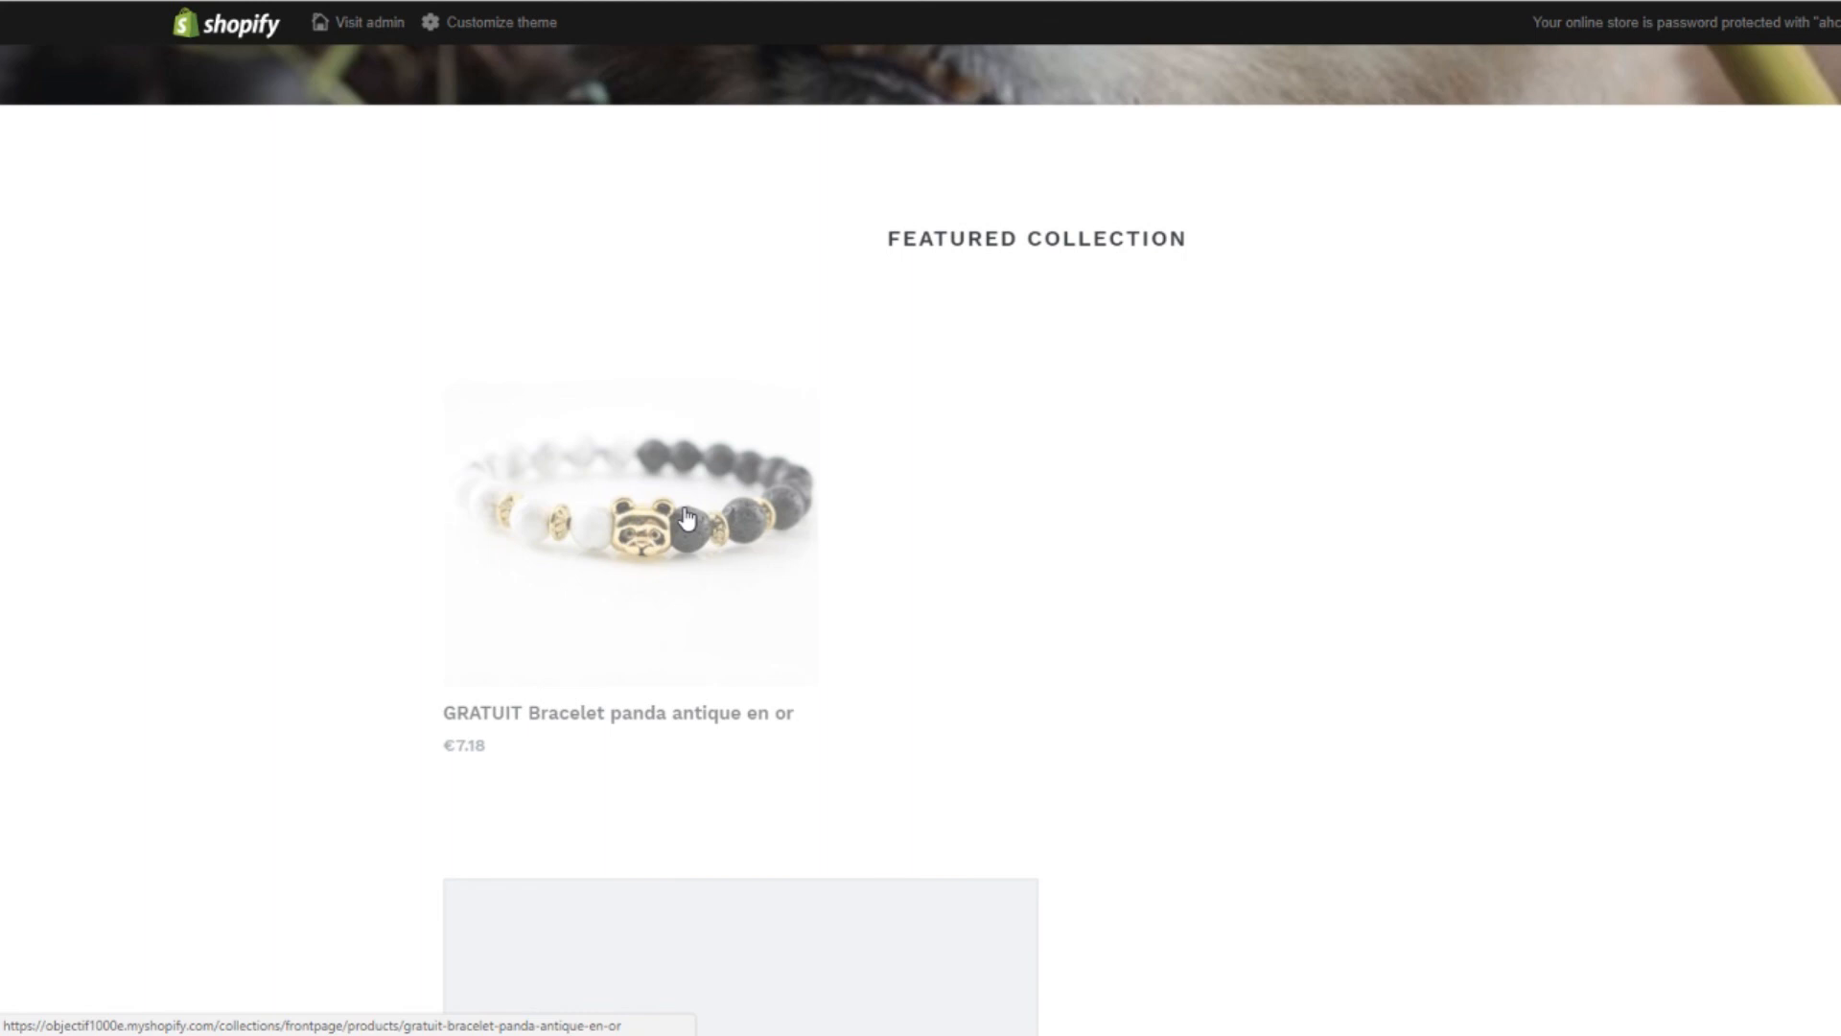
scroll(686, 518, down, 7)
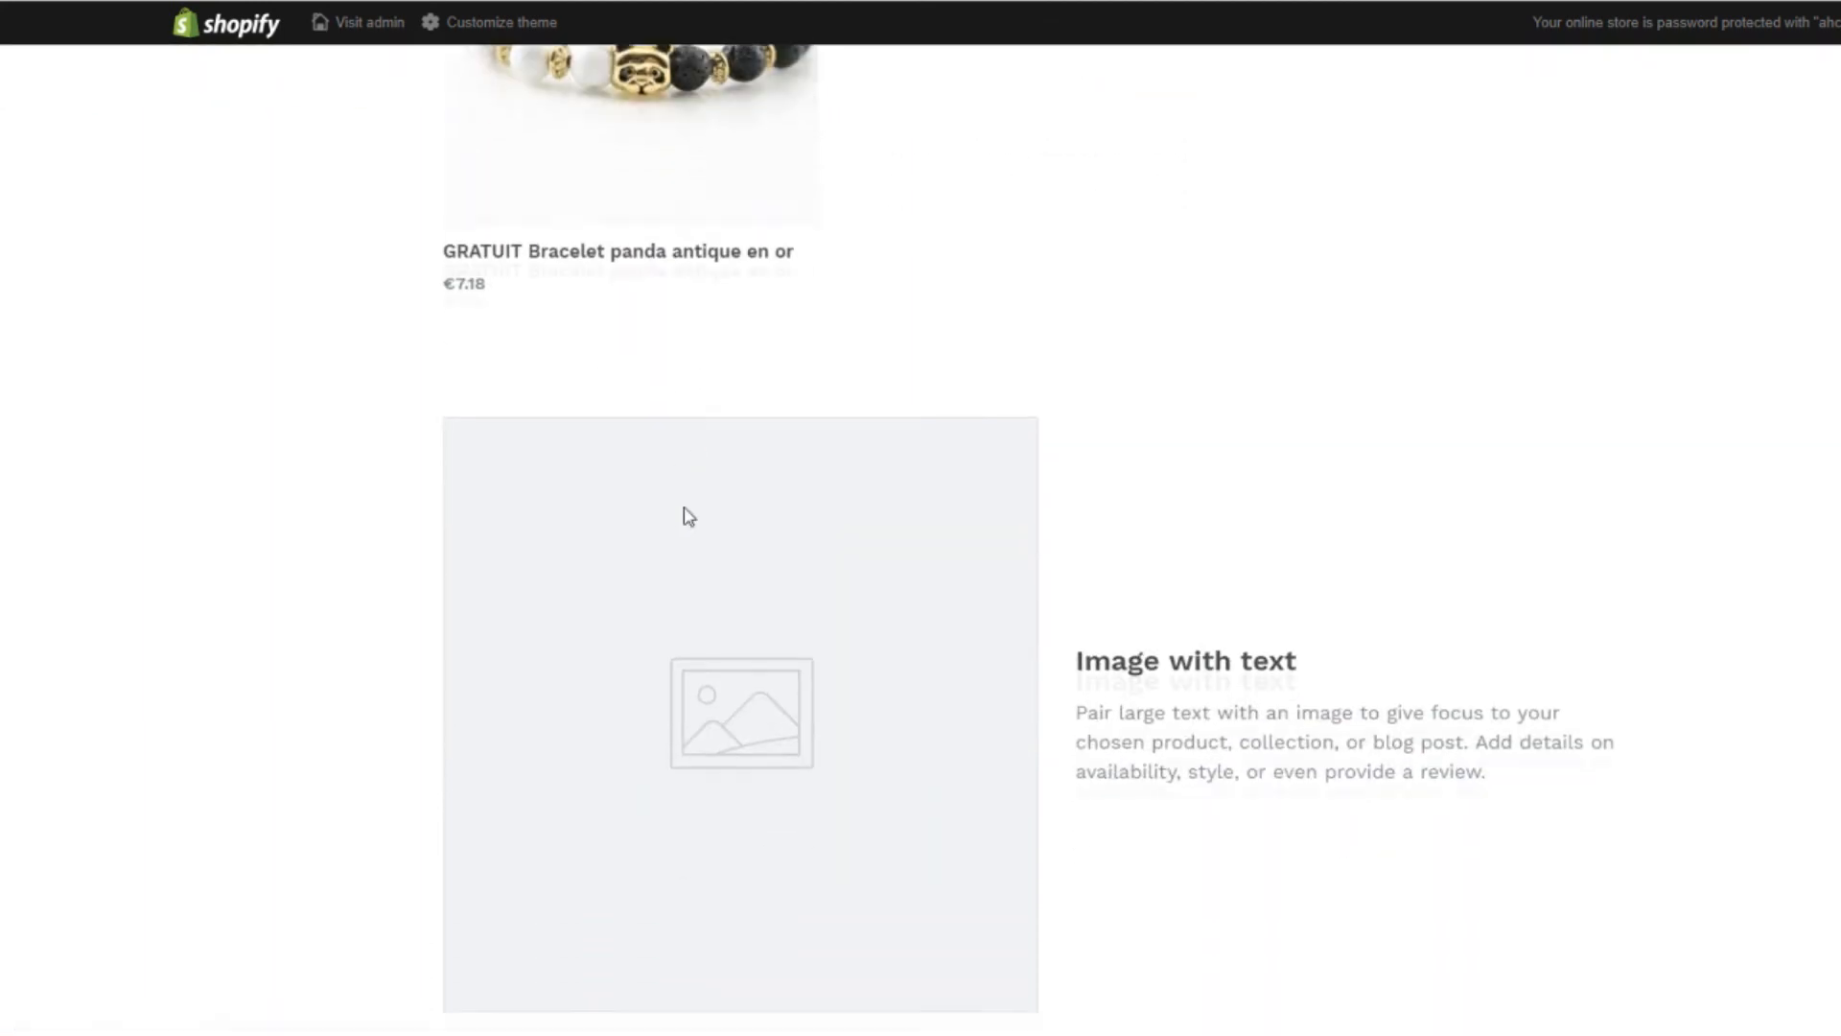
scroll(628, 587, up, 12)
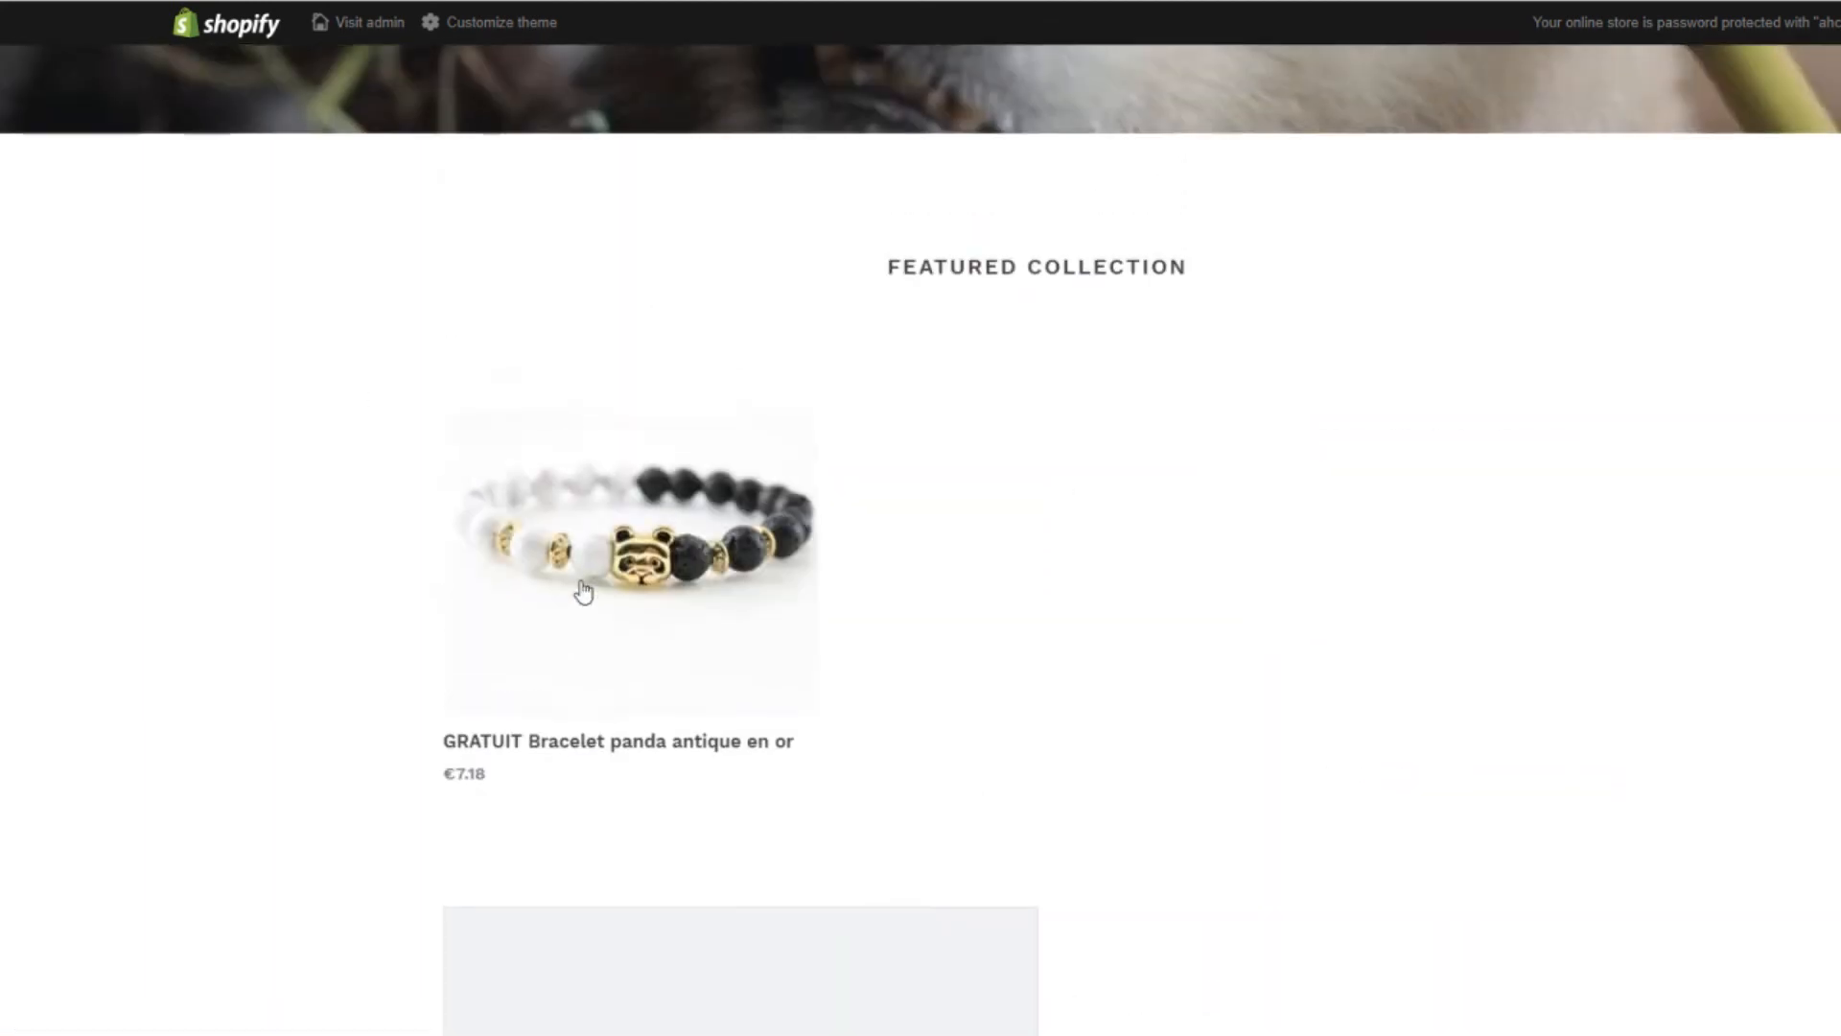